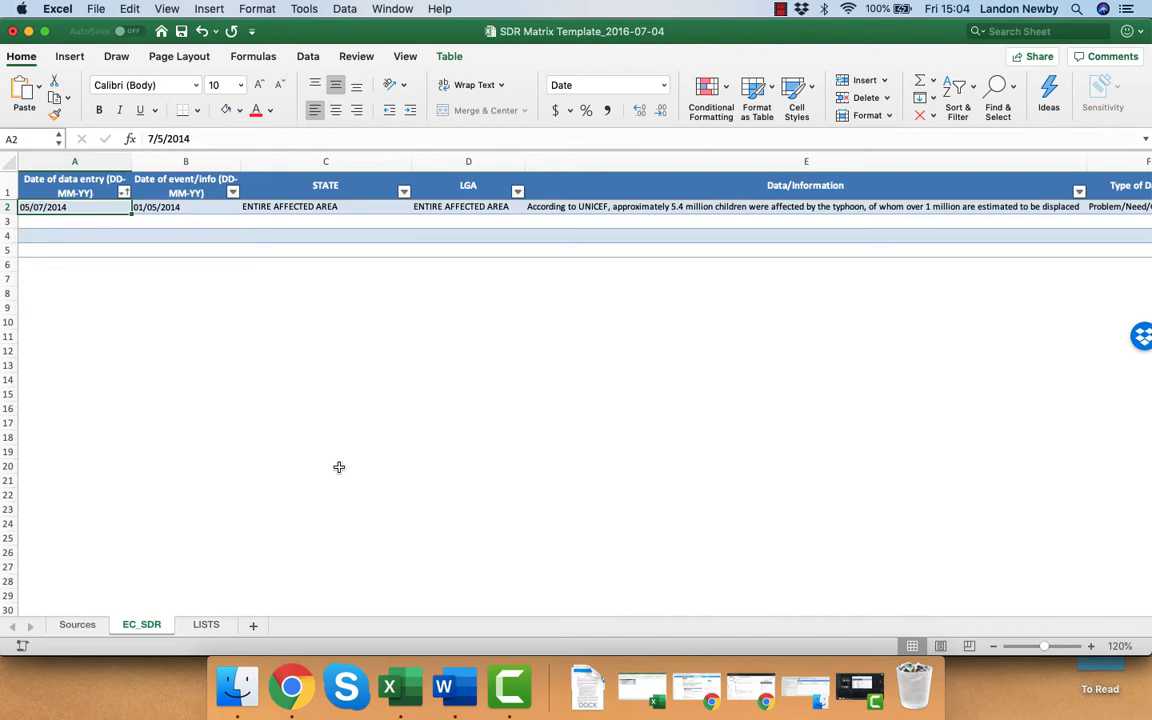
Copy all file names from the SDR Sources folder into the Source/Document column of the Sources sheet and widen that column to fit.
key("super+Tab")
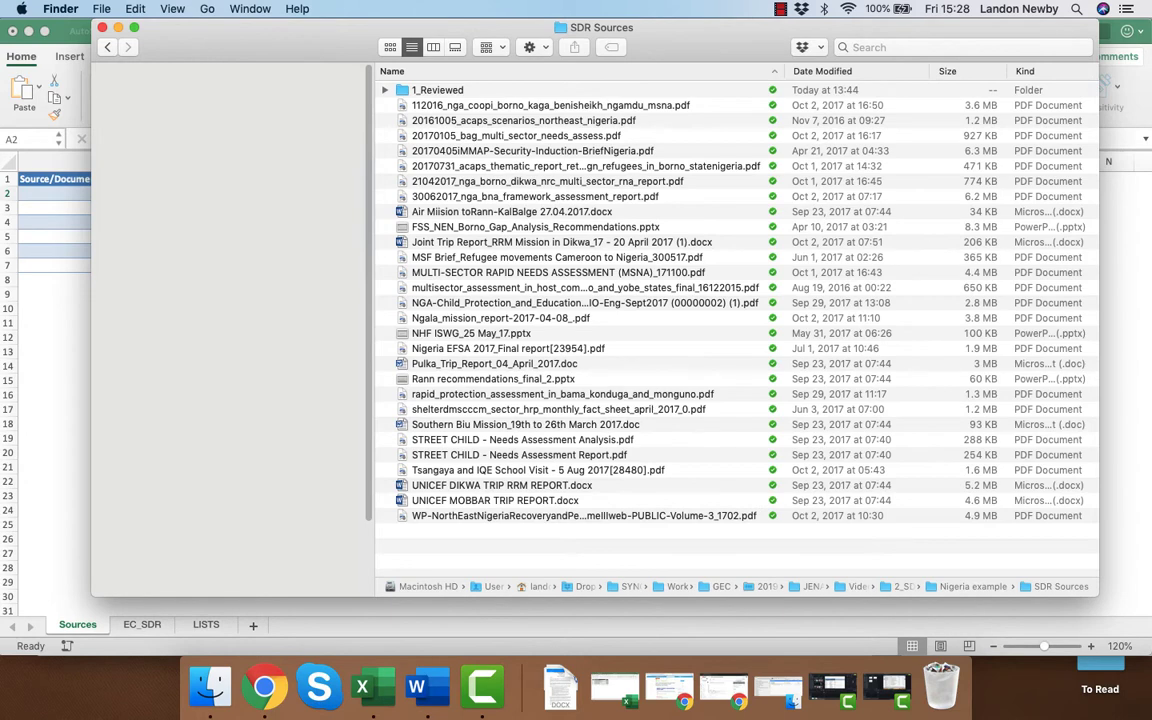
left_click(432, 104)
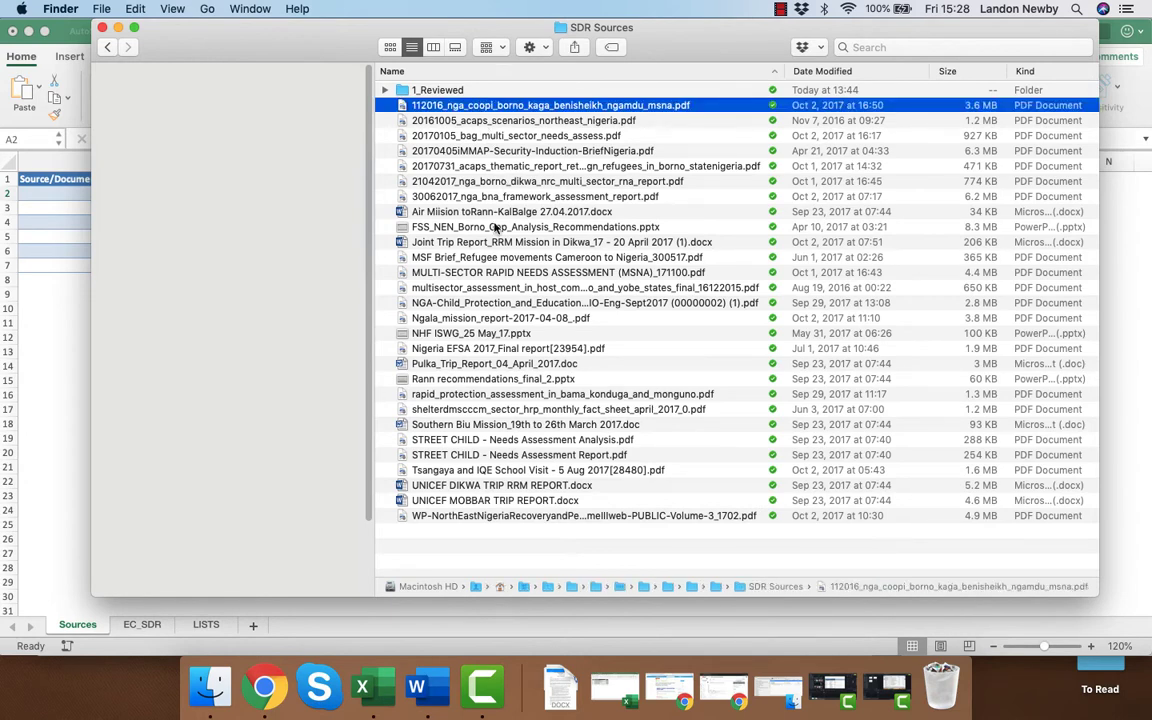
left_click(499, 516, "shift")
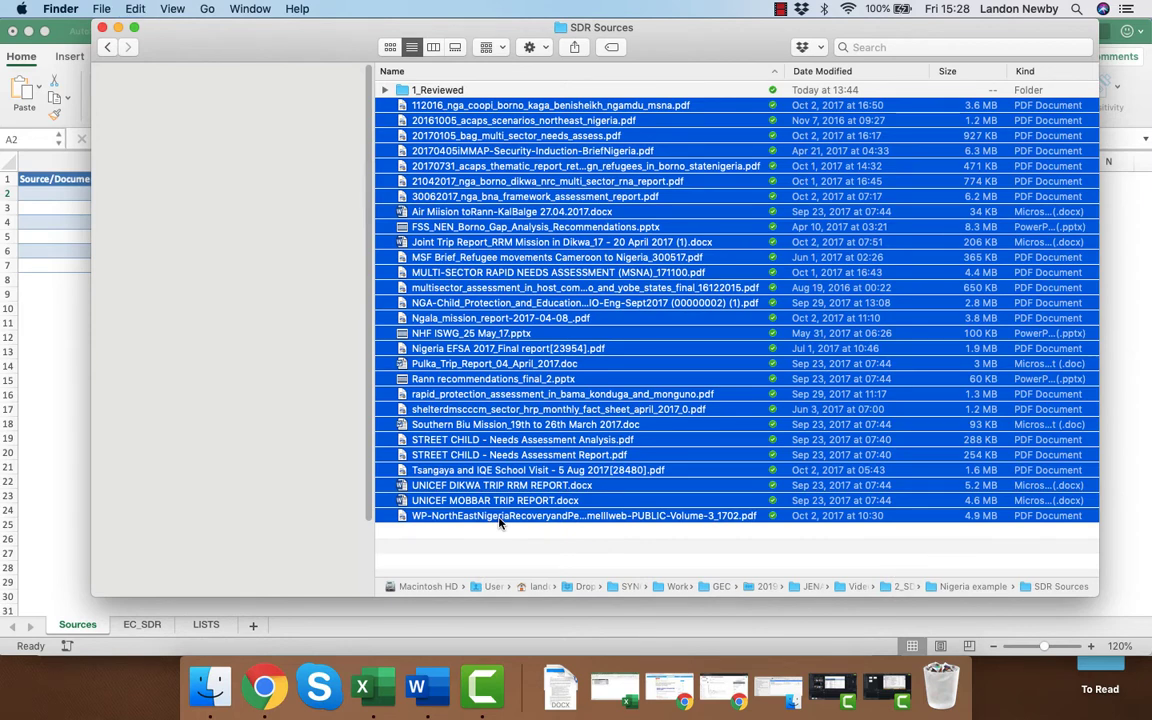
left_click(57, 211)
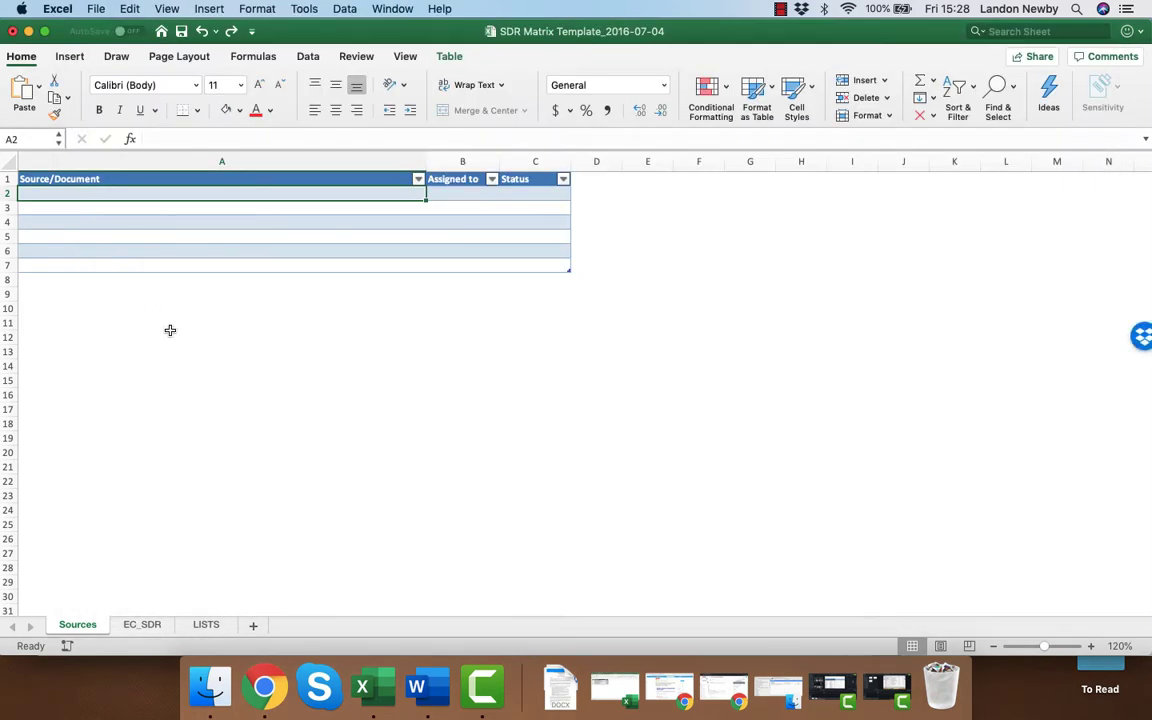
type("112016_nga_coopi_borno_kaga_benisheikh_ngamdu_msna.pdf 20161005_acaps_scenarios_northeast_nigeria.pdf 20170105_bag_multi_sector_needs_assess.pdf 20170405IMMAP-Security-Induction-BriefNigeria.pdf 20170731_acaps_thematic_report_returnign_refugees_in_borno_statenigeria.pdf 21042017_nga_borno_dikwa_nrc_multi_sector_rna_report.pdf 30062017_nga_bna_framework_assessment_report.pdf Air Mission toRann-KalBalge 27.04.2017.docx FSS_NEN_Borno_Gap_Analysis_Recommendations.pptx Joint Trip Report_RRM Mission in Dikwa_17 - 20 April 2017 (1).docx MSF Brief_Refugee movements Cameroon to Nigeria_300517.pdf MULTI-SECTOR RAPID NEEDS ASSESSMENT (MSNA)_171100.pdf multisector_assessment_in_host_communities_in_borno_and_yobe_states_final_16122015.pdf NGA-Child_Protection_and_Education_Needs_Assesment_Borno_and_Adamawa_State_Plan_International-Final-IO-Eng-Sept2017 (00000002) (1).pdf Ngala_mission_report-2017-04-08_.pdf NHF ISWG_25 May_17.pptx Nigeria EFSA 2017_Final report[23954].pdf Pulka_Trip_Report_04_April_2017.doc Rann recommendations_final_2.pptx rapid_protection_assessment_in_bama_konduga_and_monguno.pdf shelterdmsccm_sector_hrp_monthly_fact_sheet_april_2017_0.pdf Southern Biu Mission_19th to 26th March 2017.doc STREET CHILD - Needs Assessment Analysis.pdf STREET CHILD - Needs Assessment Report.pdf Tsangaya and IQE School Visit - 5 Aug 2017[28480].pdf UNICEF DIKWA TRIP RRM REPORT.docx UNICEF MOBBAR TRIP REPORT.docx WP-NorthEastNigeriaRecoveryandPeaceBuildingAssessmentVolumeIIweb-PUBLIC-Volume-3_1702.pdf")
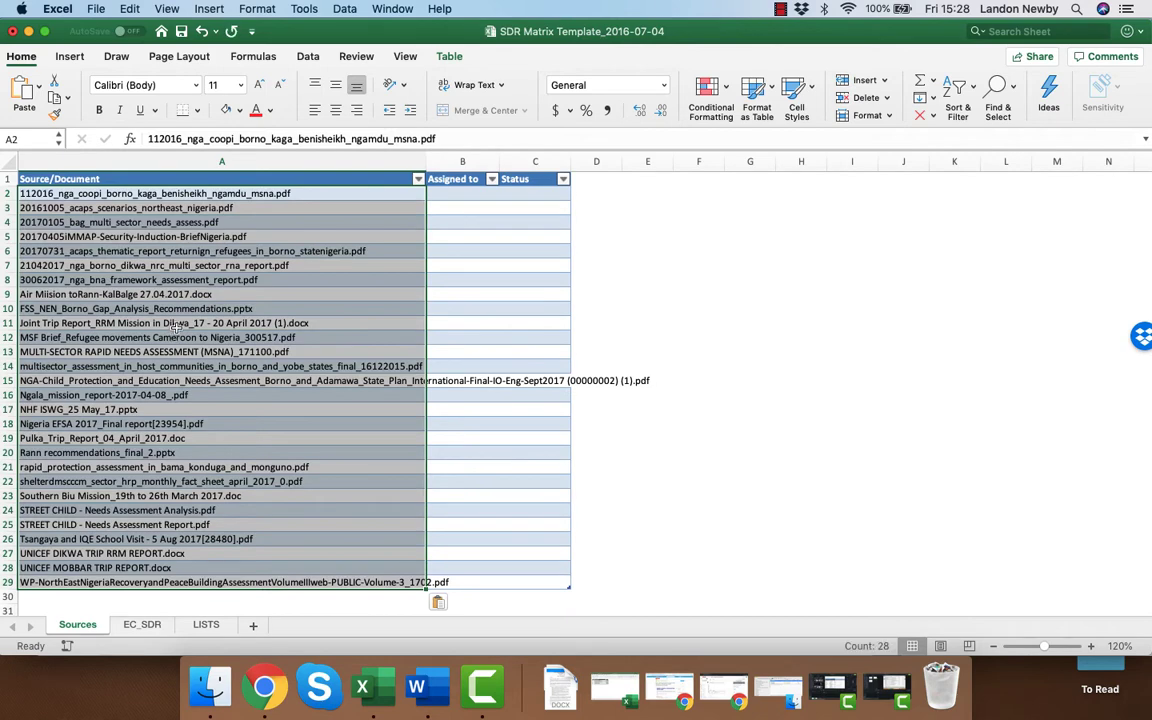
left_click_drag(430, 161, 688, 161)
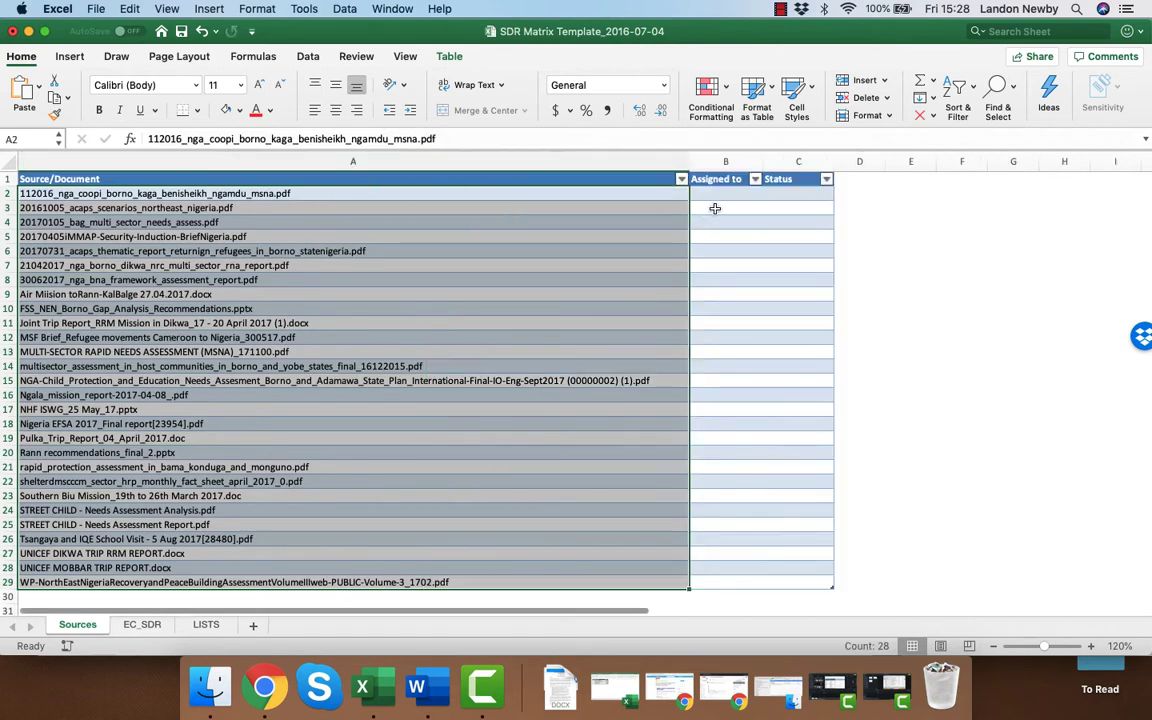
Set the Status of every listed source document to Not started, from row 2 through row 29.
left_click(720, 195)
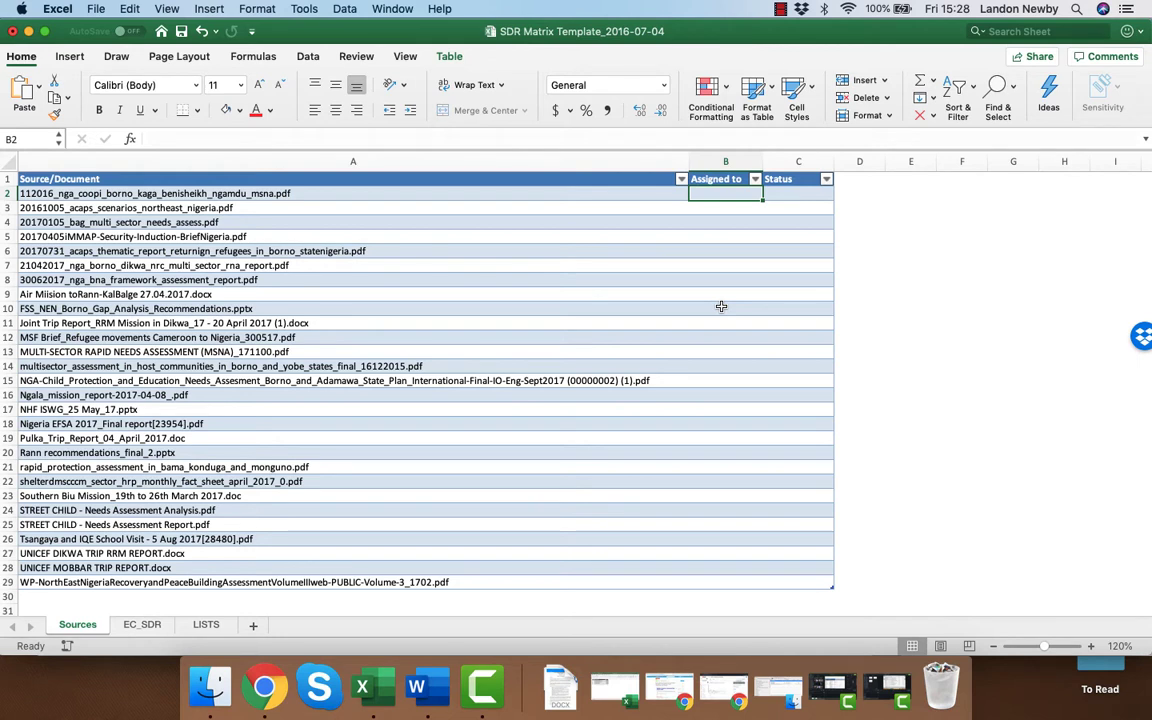
left_click(798, 195)
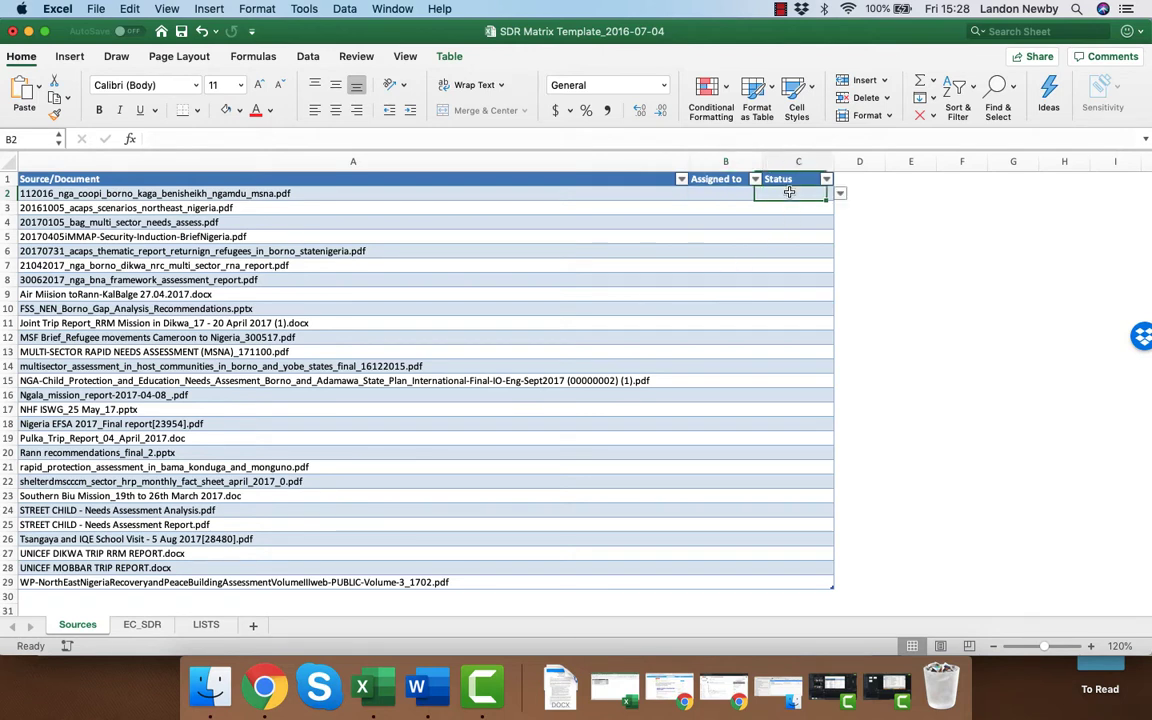
left_click(841, 194)
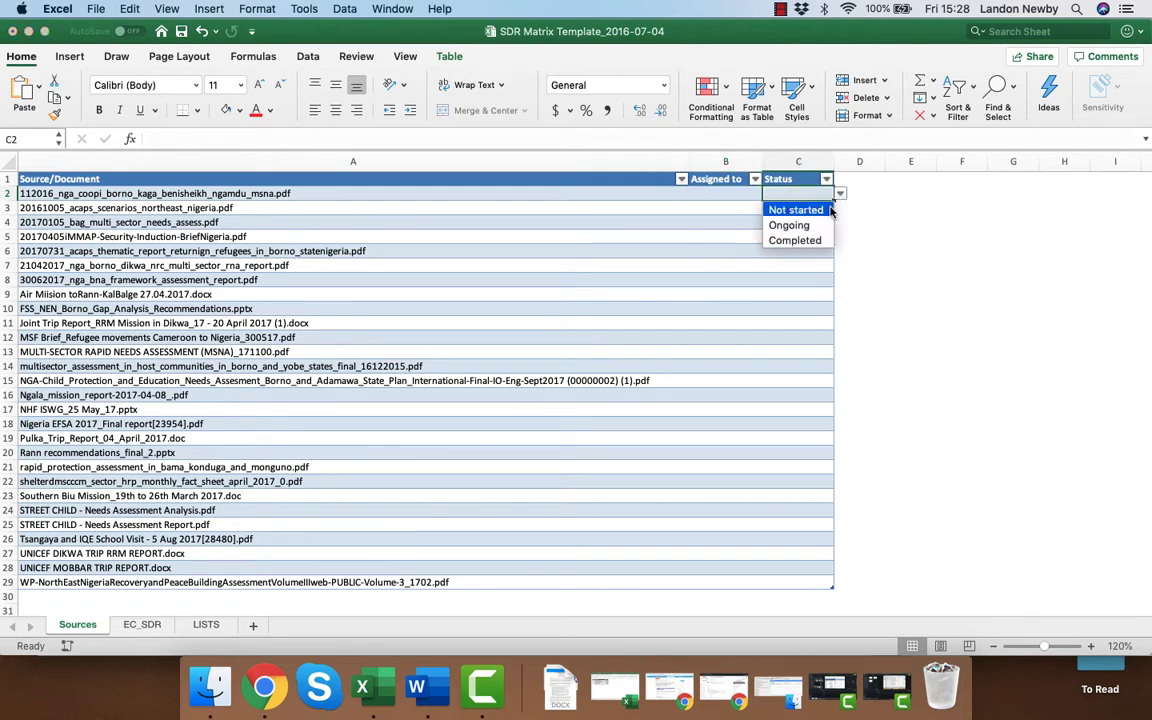
left_click(790, 211)
key("super+c")
scroll(810, 451, "down", 5)
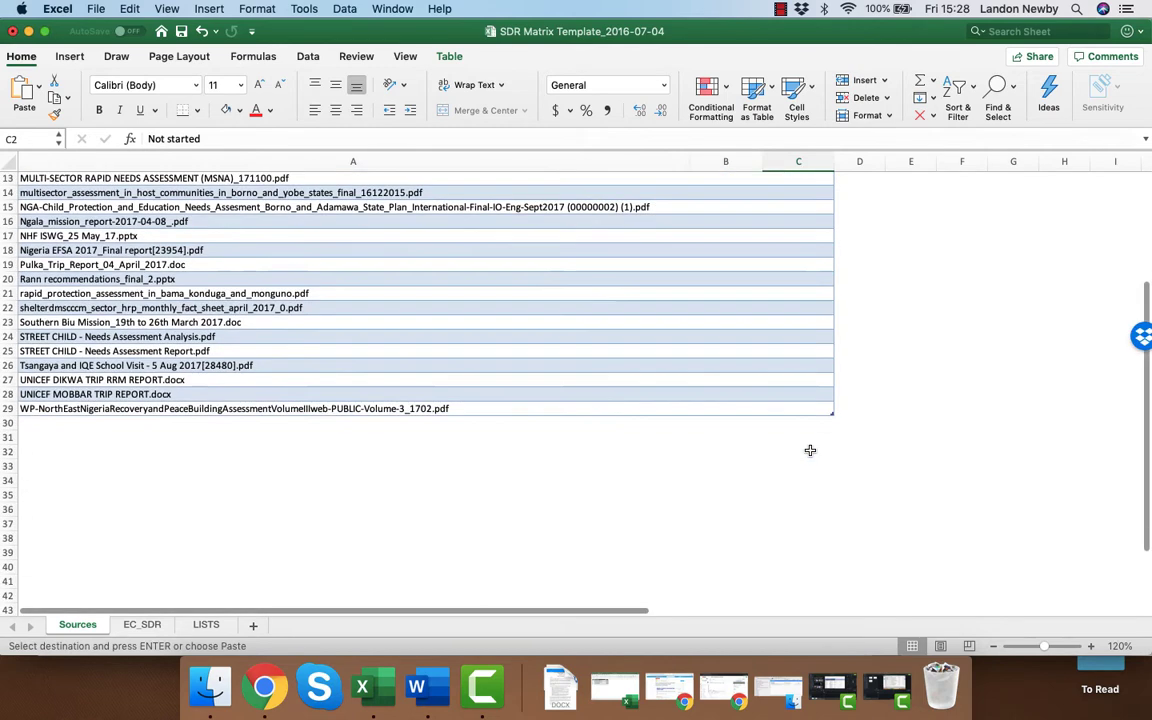
left_click(817, 414, "shift")
scroll(815, 420, "up", 5)
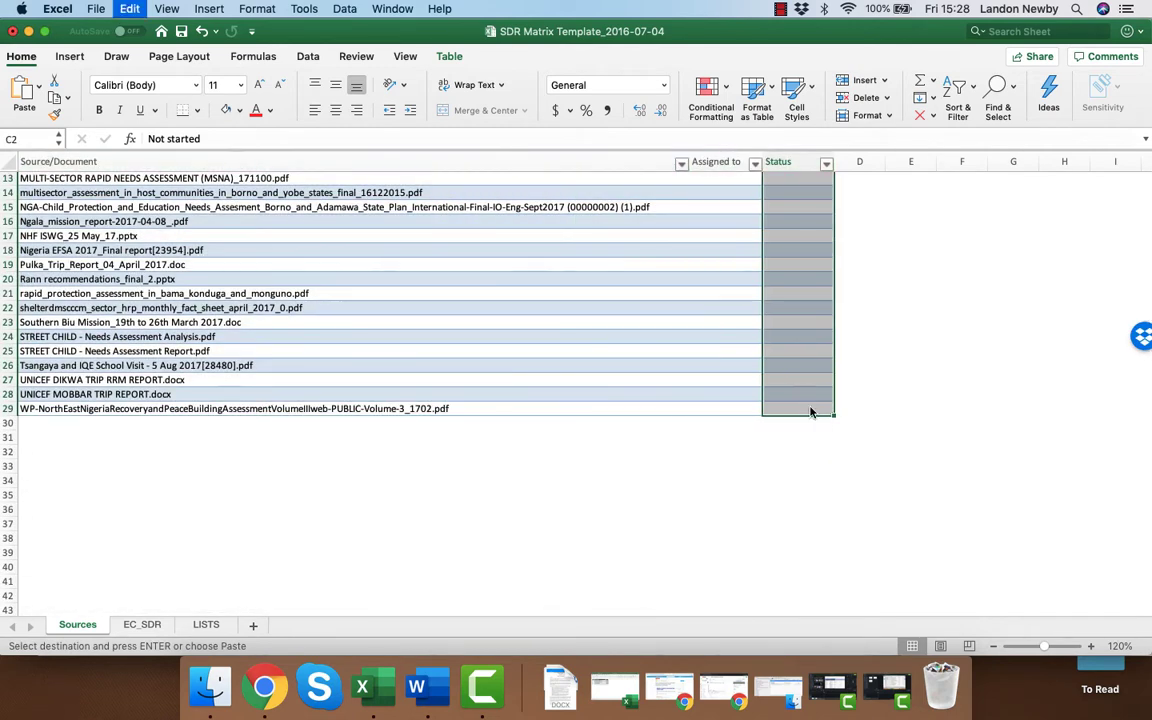
key("super+v")
left_click(710, 194)
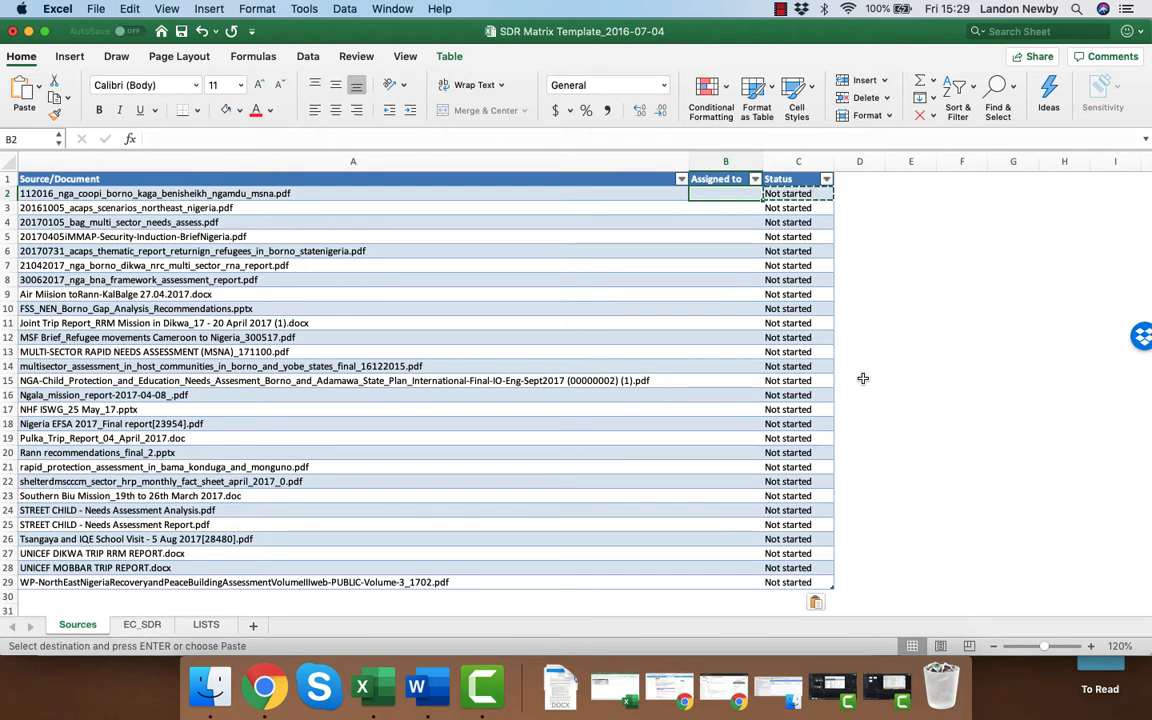
Delete the sample entry in row 2 of the EC_SDR sheet.
left_click(146, 626)
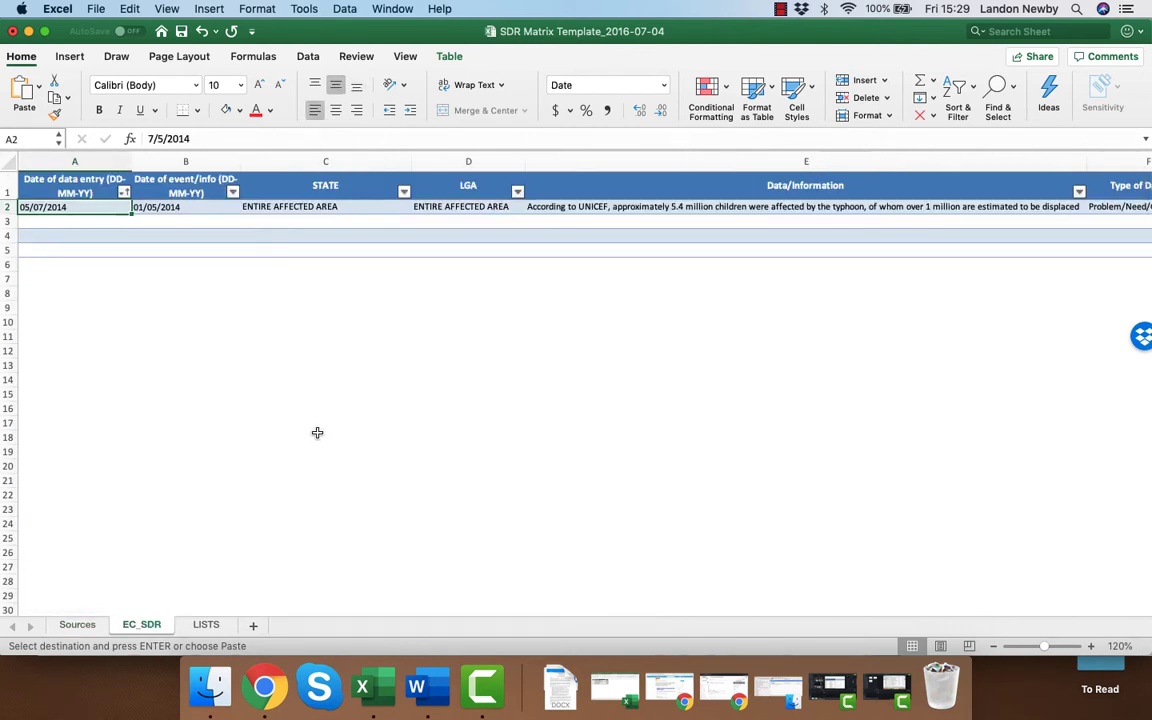
left_click(7, 206)
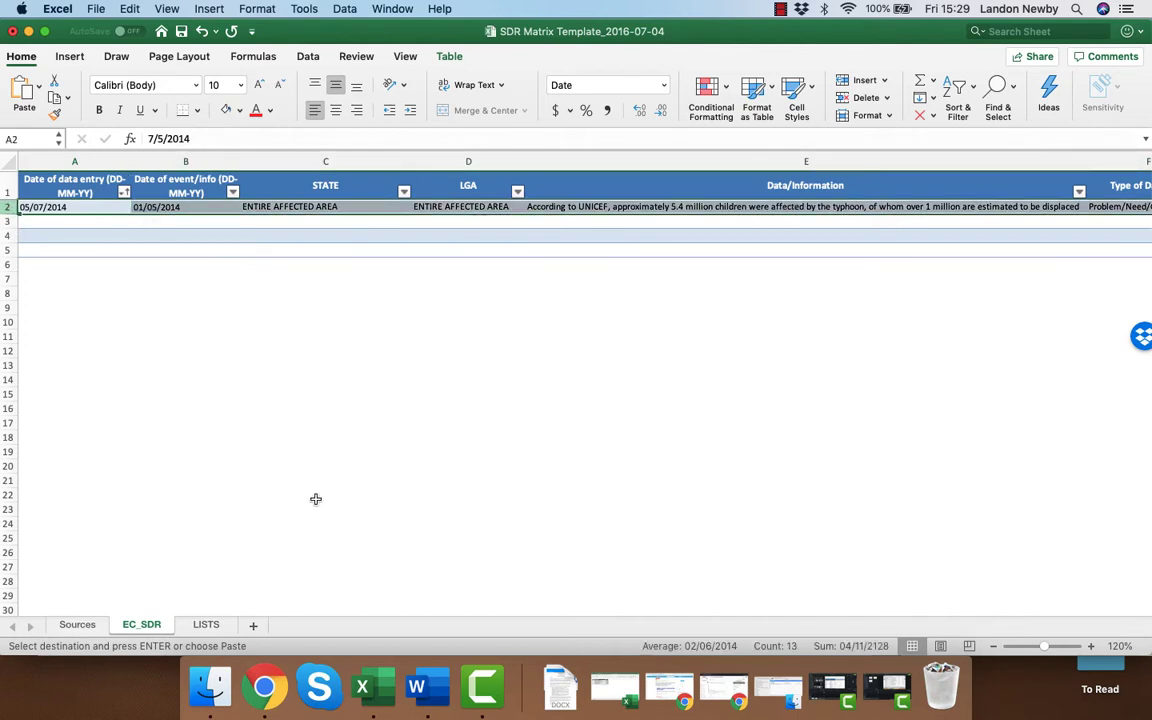
left_click(919, 117)
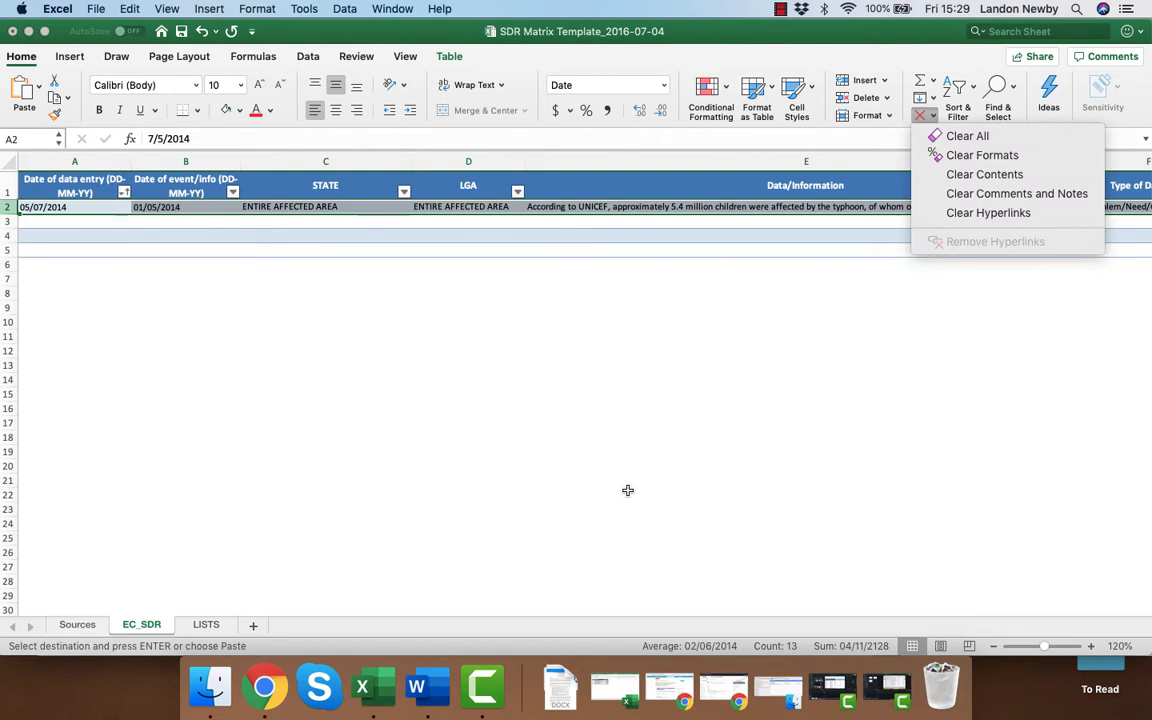
left_click(869, 105)
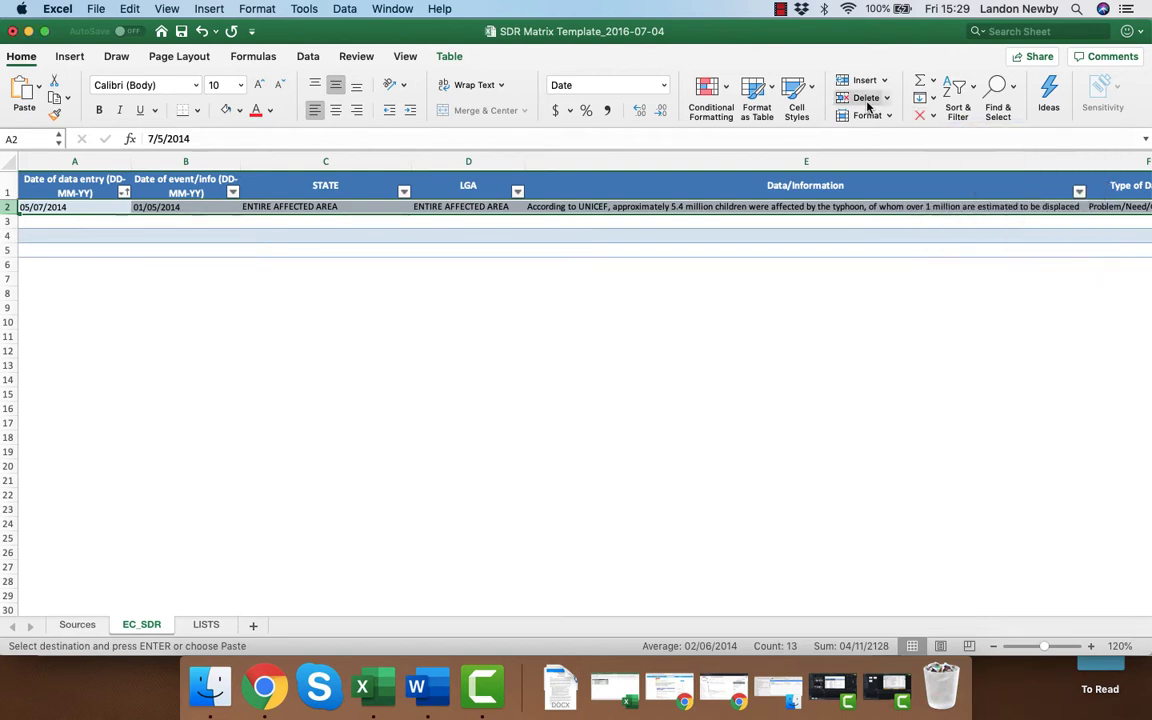
left_click(869, 104)
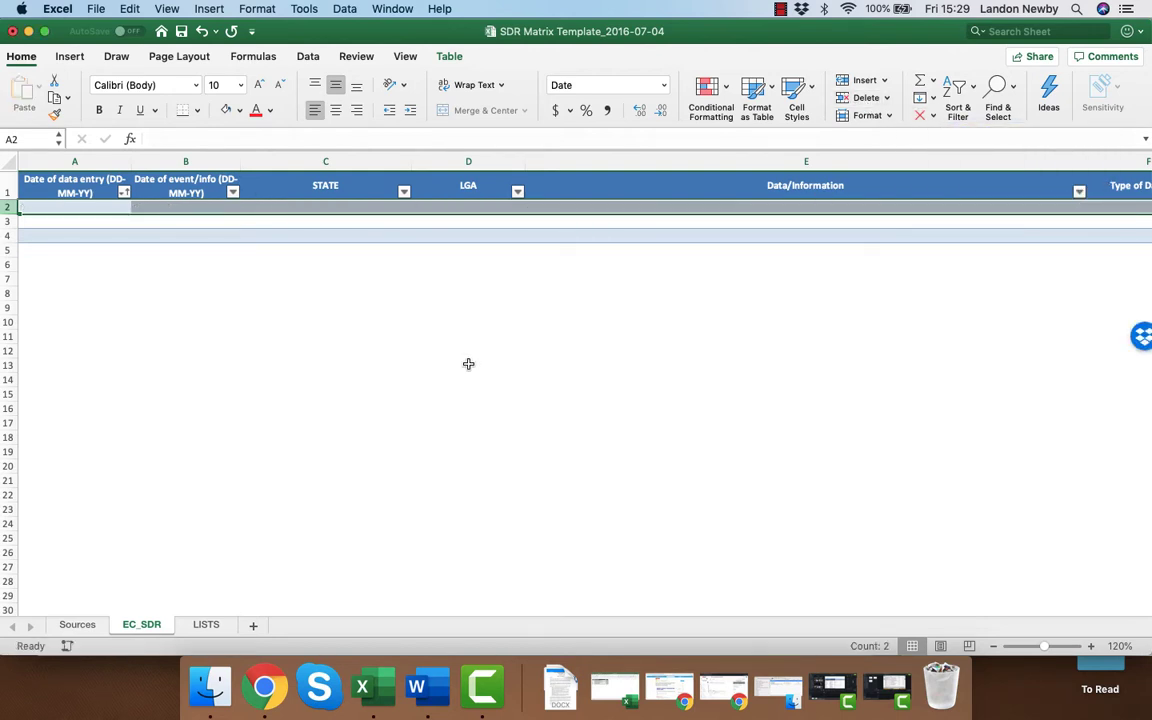
left_click(69, 206)
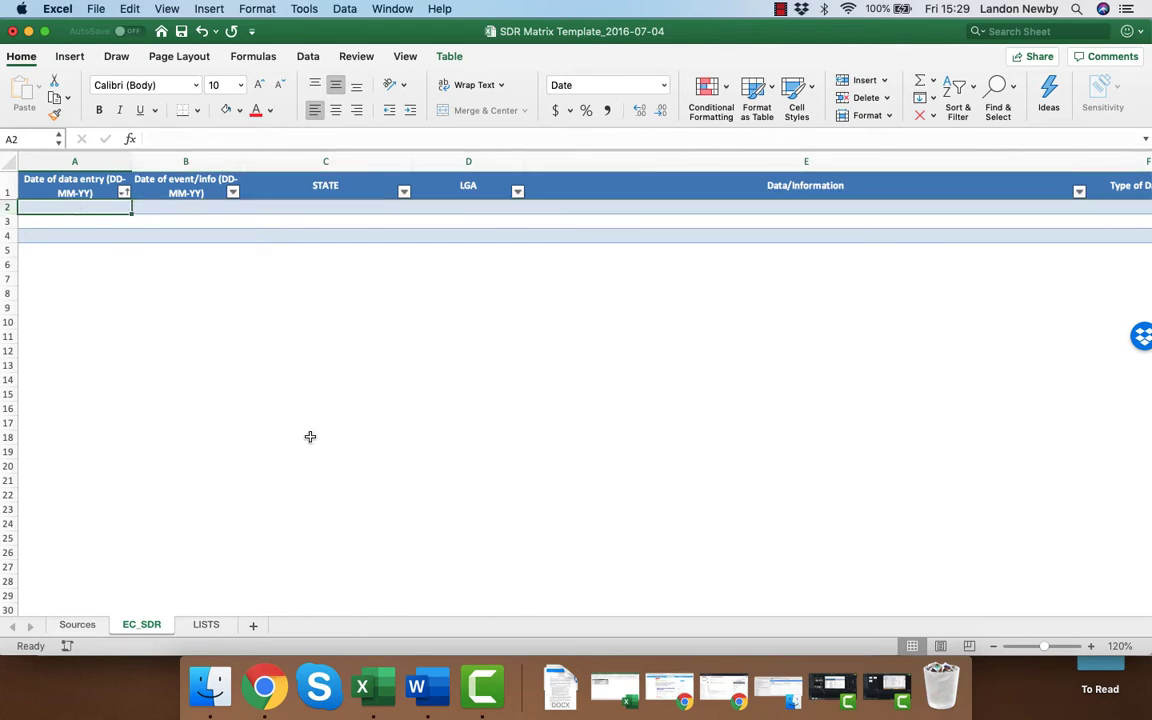
Open 112016_nga_coopi_borno_kaga_benisheikh_ngamdu_msna.pdf from the SDR Sources folder and look up the report date on its cover page.
key("super+Tab")
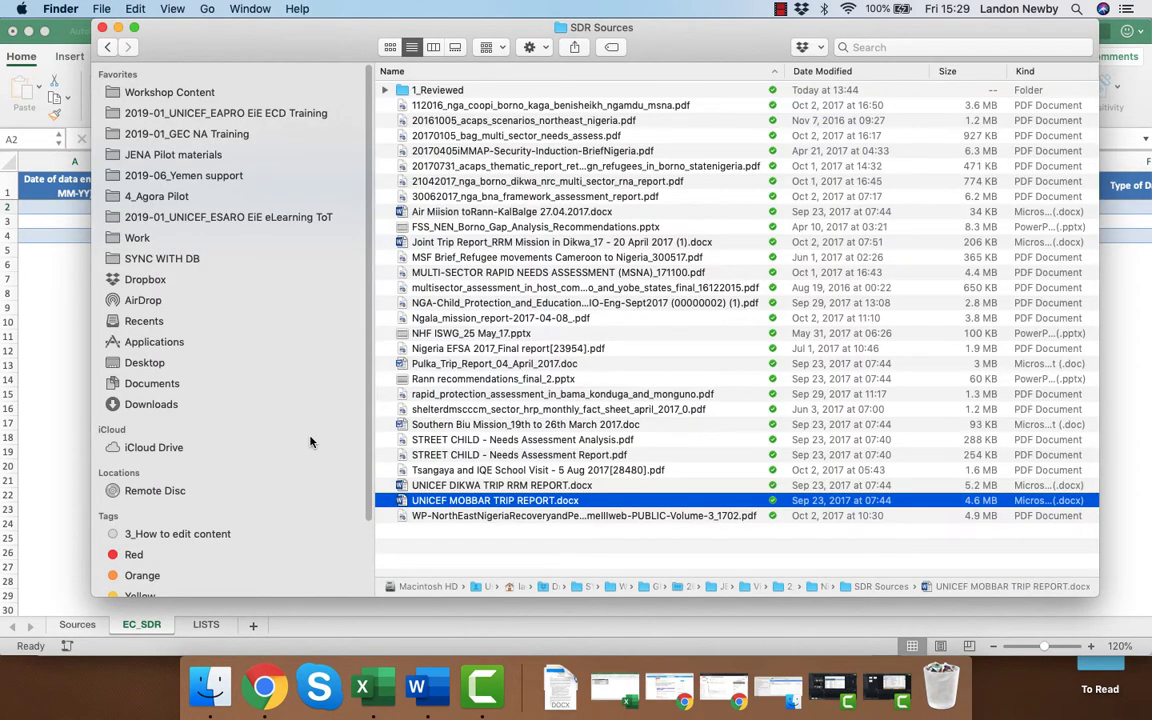
double_click(510, 105)
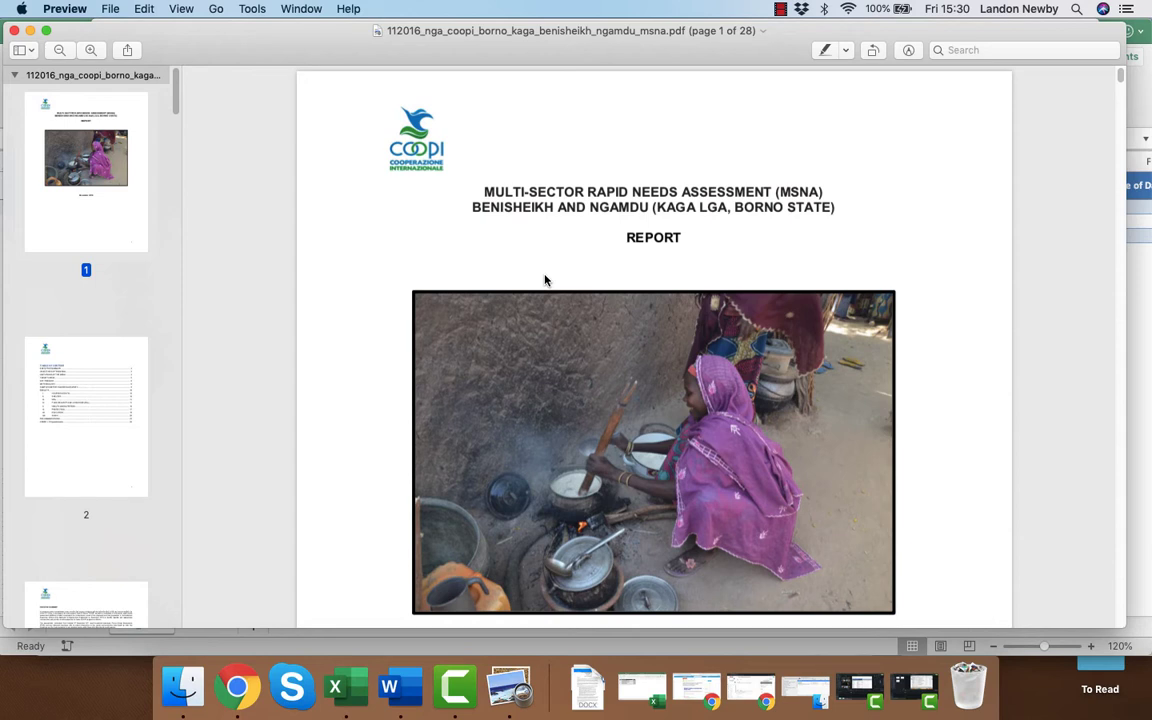
scroll(530, 285, "down", 5)
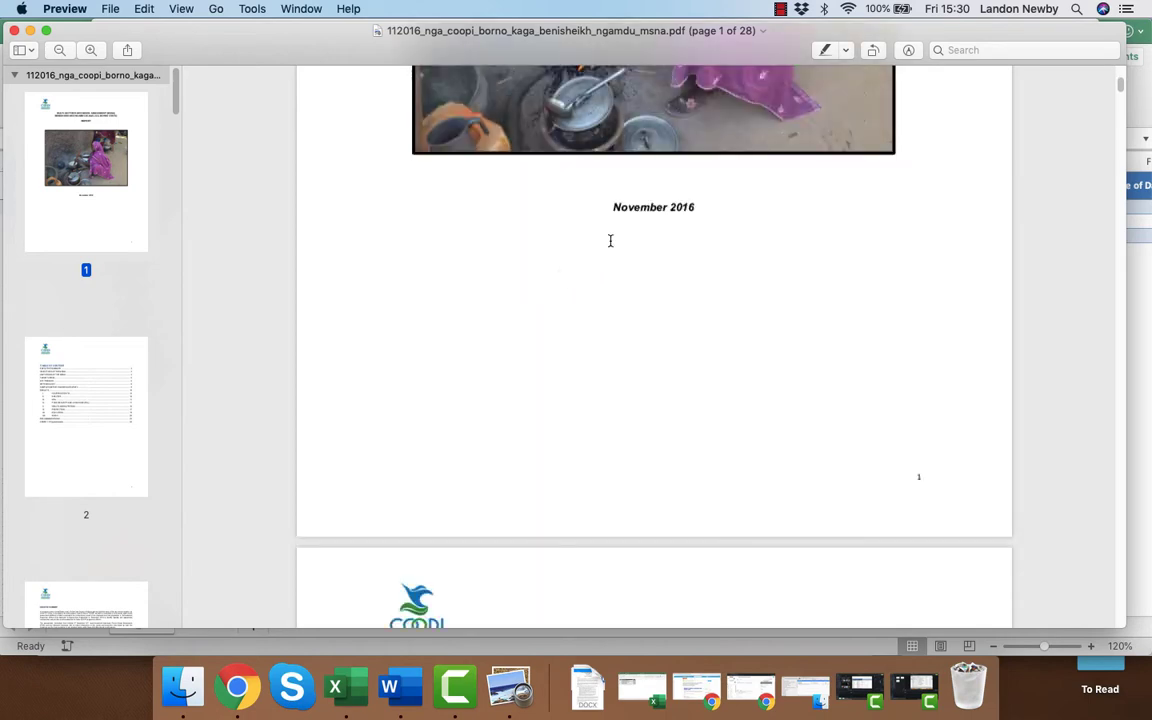
Back in the Excel matrix, enter 01-11-16 as the date of event/info in row 2 of EC_SDR.
key("super+Tab")
key("super+Tab")
key("super+Tab")
key("super+Tab")
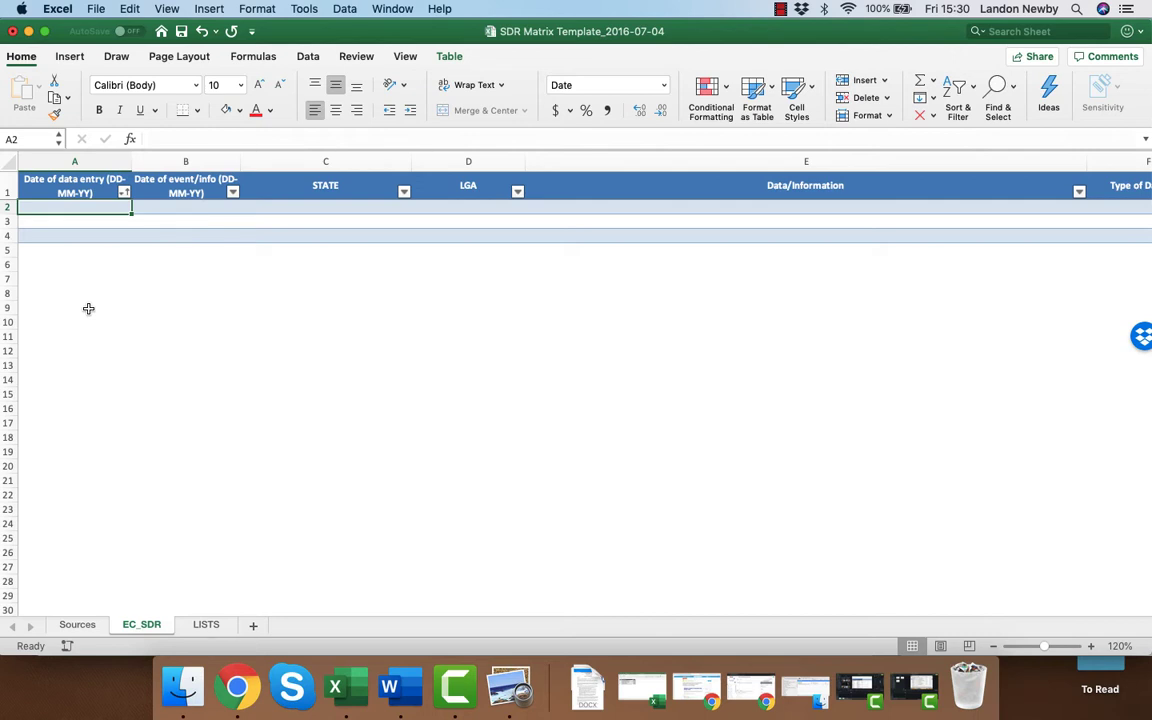
key("Tab")
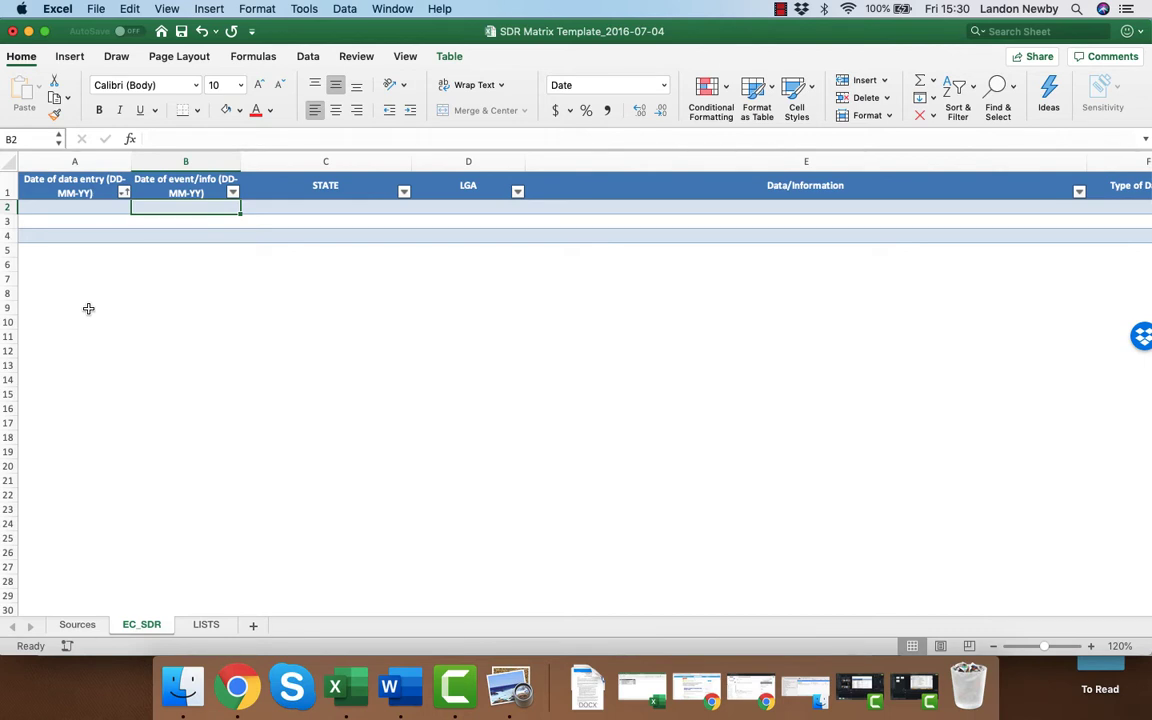
type("01-11")
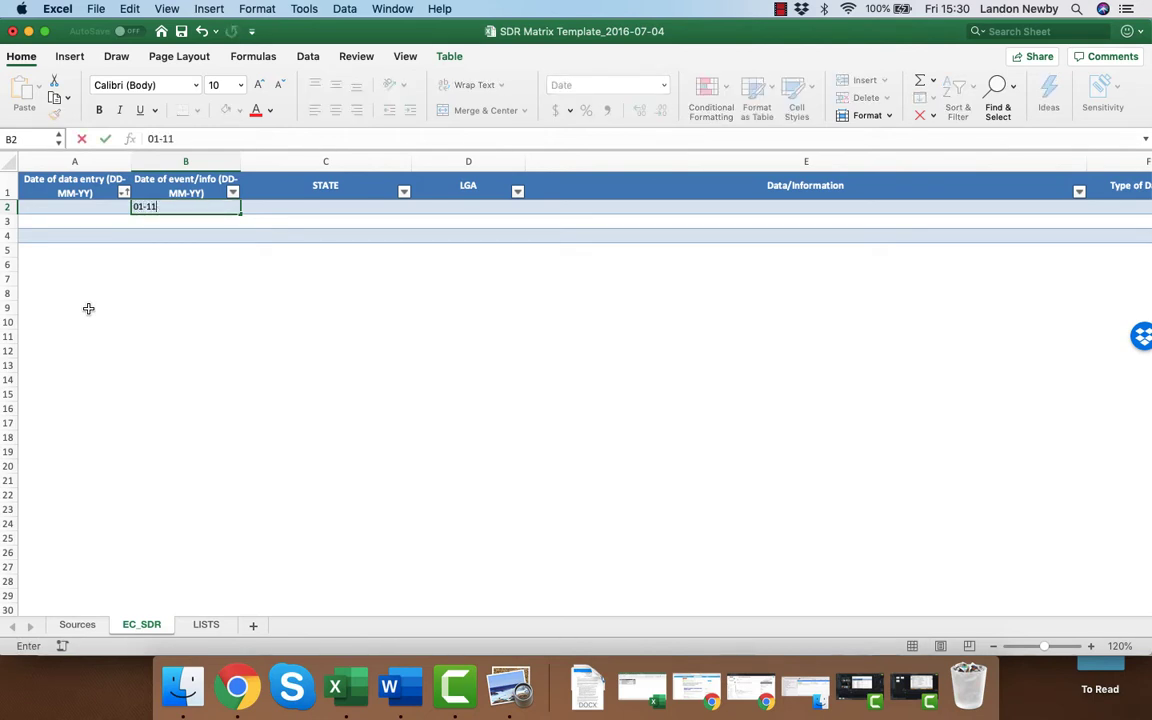
type("-16")
key("Return")
key("Up")
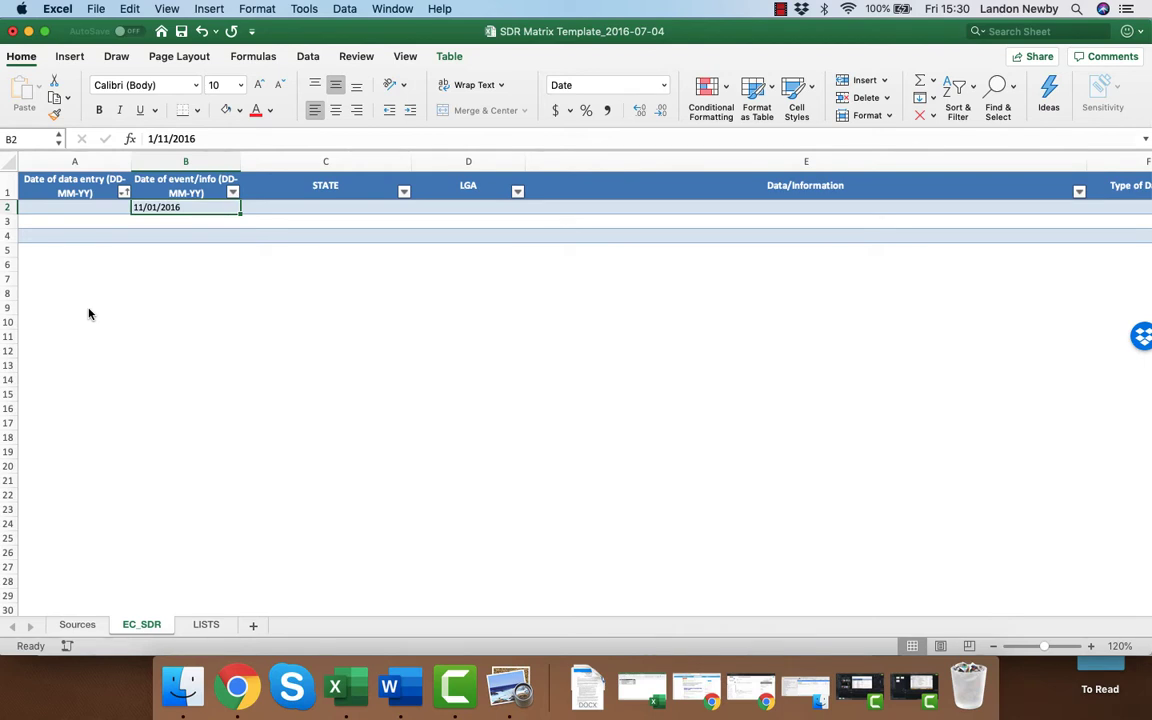
Copy the date of event/info in row 2 into the date of data entry cell of the same row.
key("super+c")
key("Left")
key("super+v")
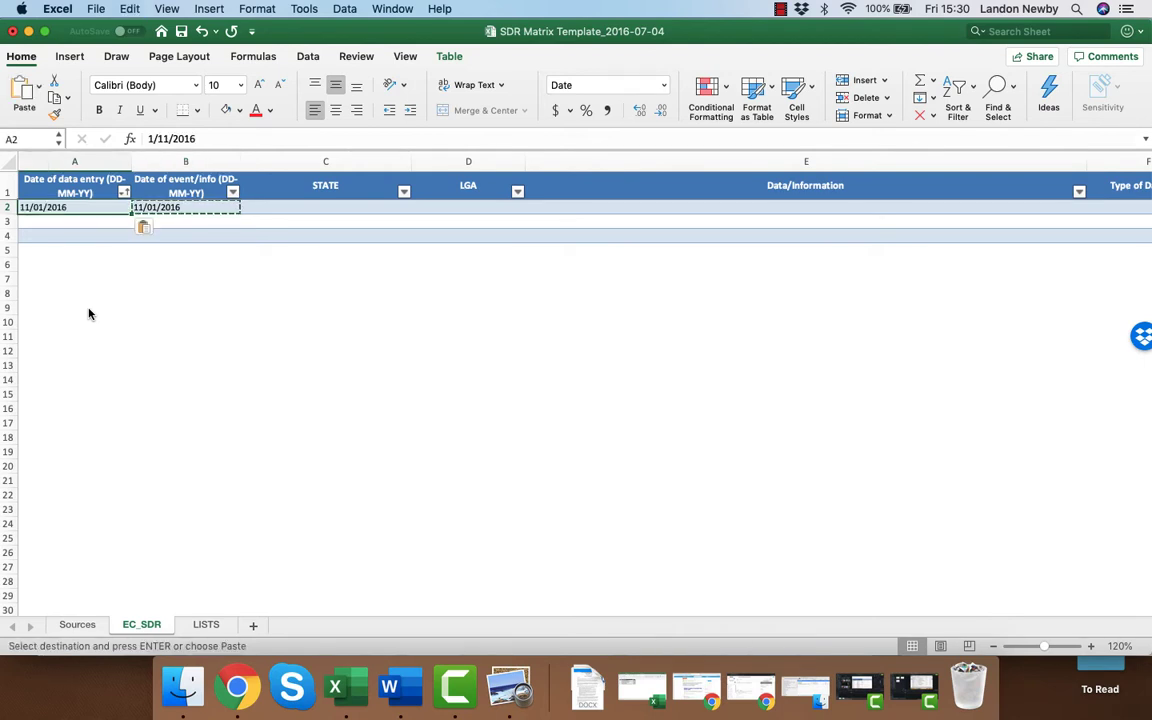
key("F2")
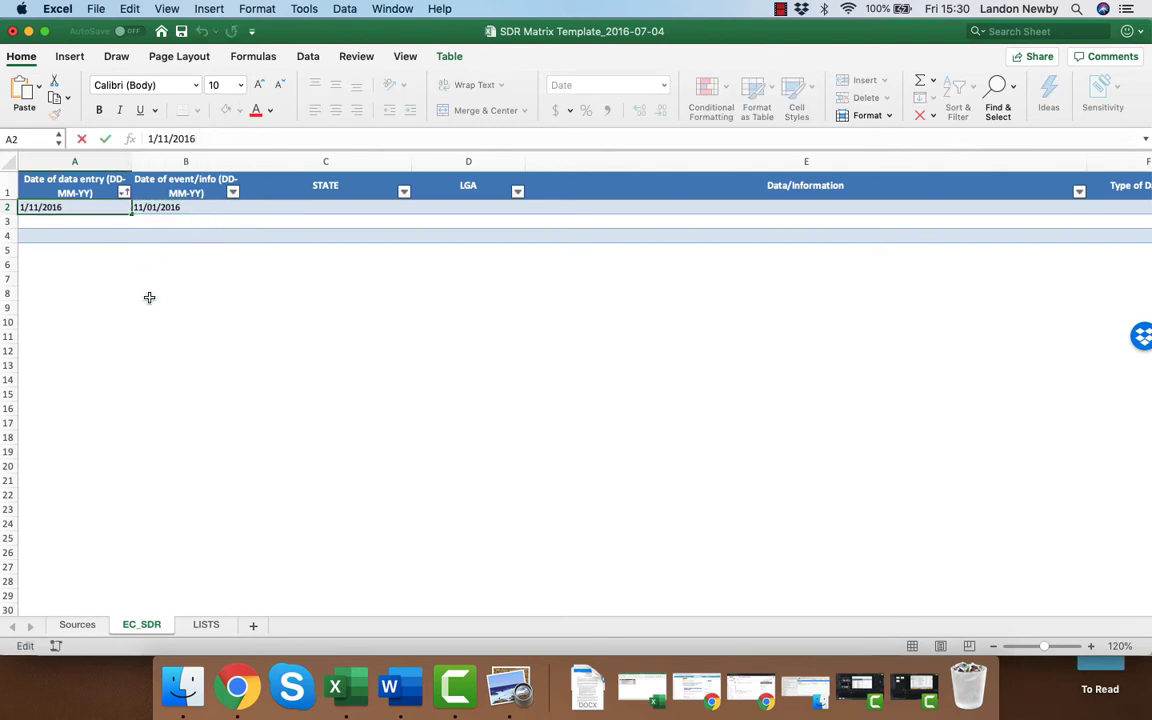
key("Return")
key("Up")
key("Right")
key("Right")
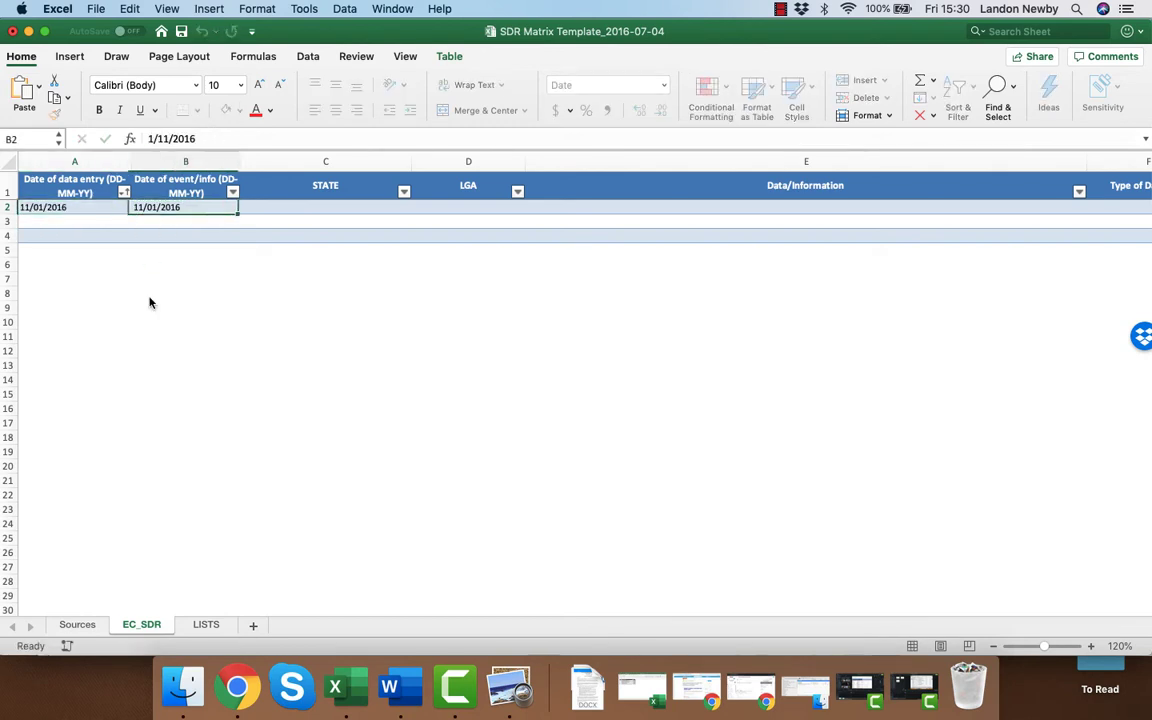
Check the report's cover in Preview for the location covered and set the STATE in row 2 to Borno.
key("super+Tab")
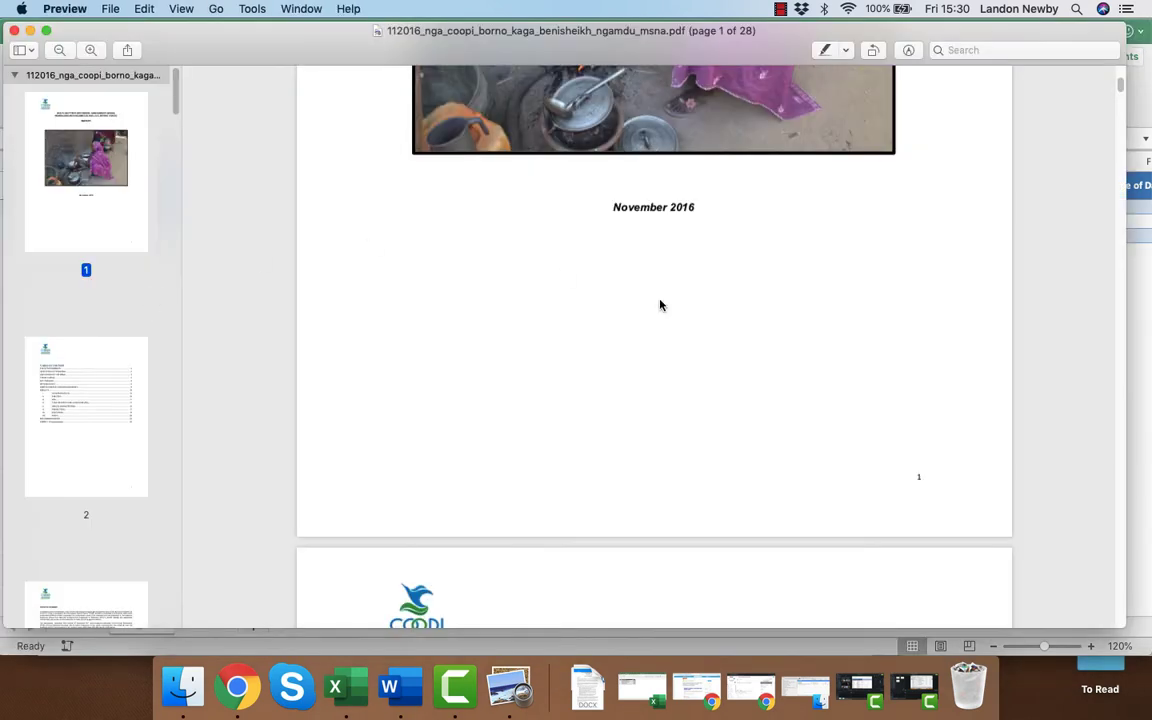
scroll(702, 332, "up", 5)
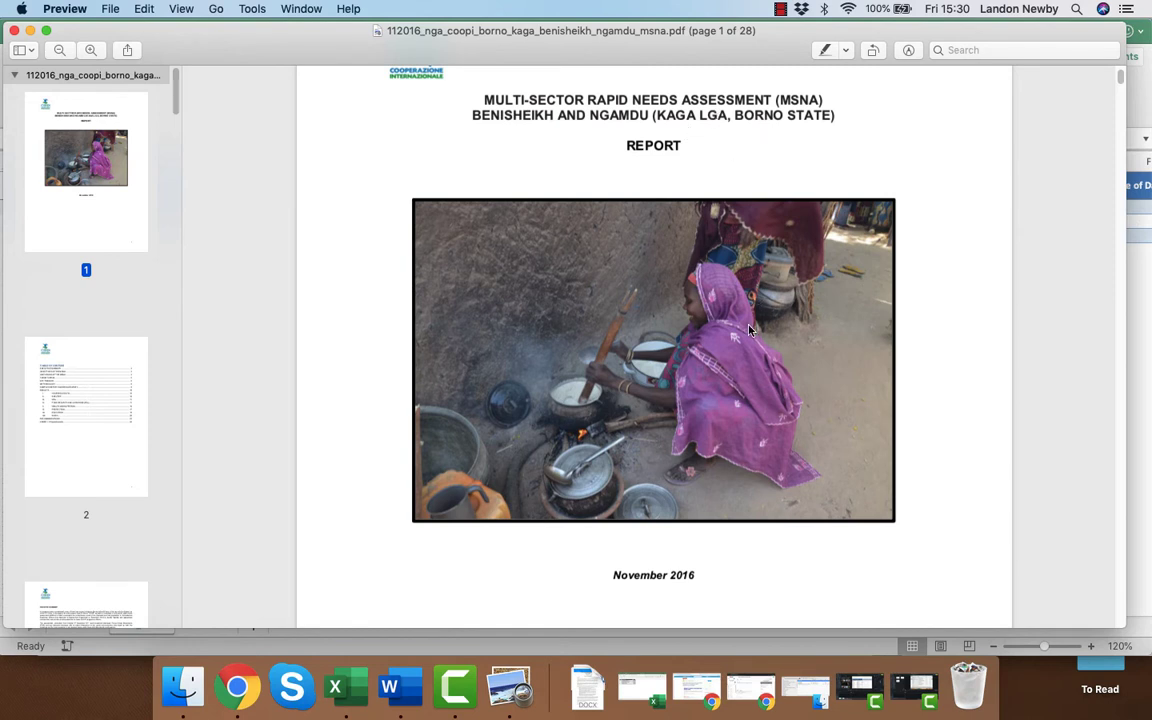
key("super+Tab")
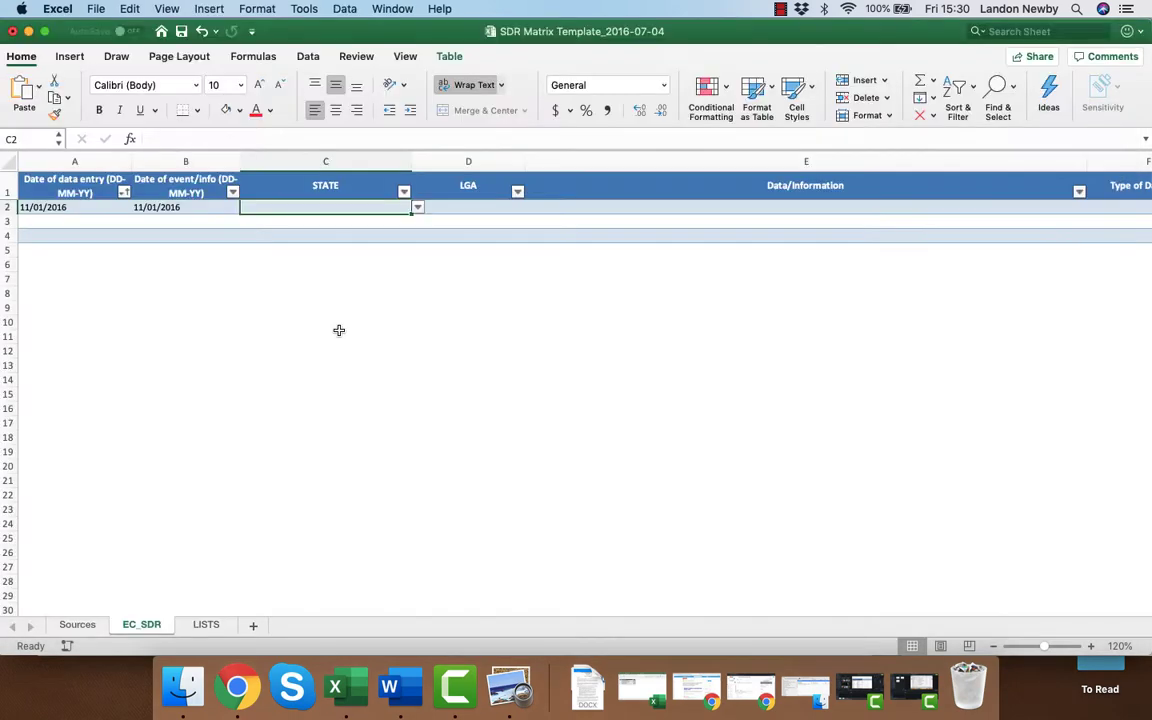
left_click(418, 207)
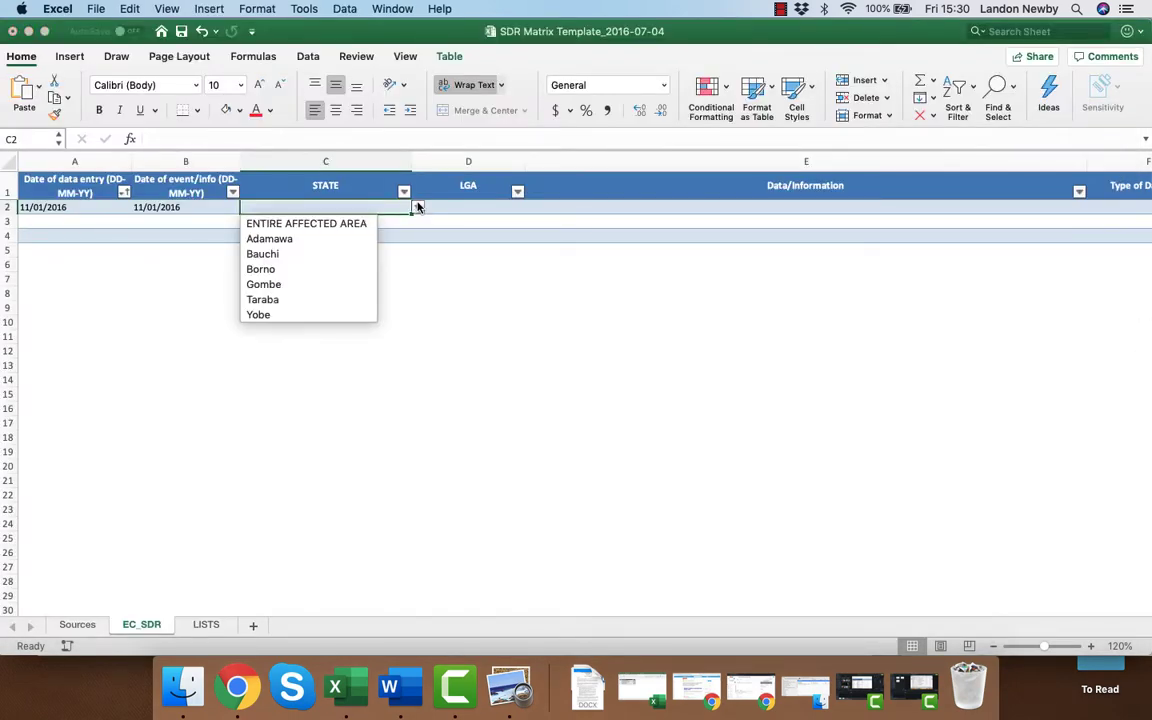
key("super+Tab")
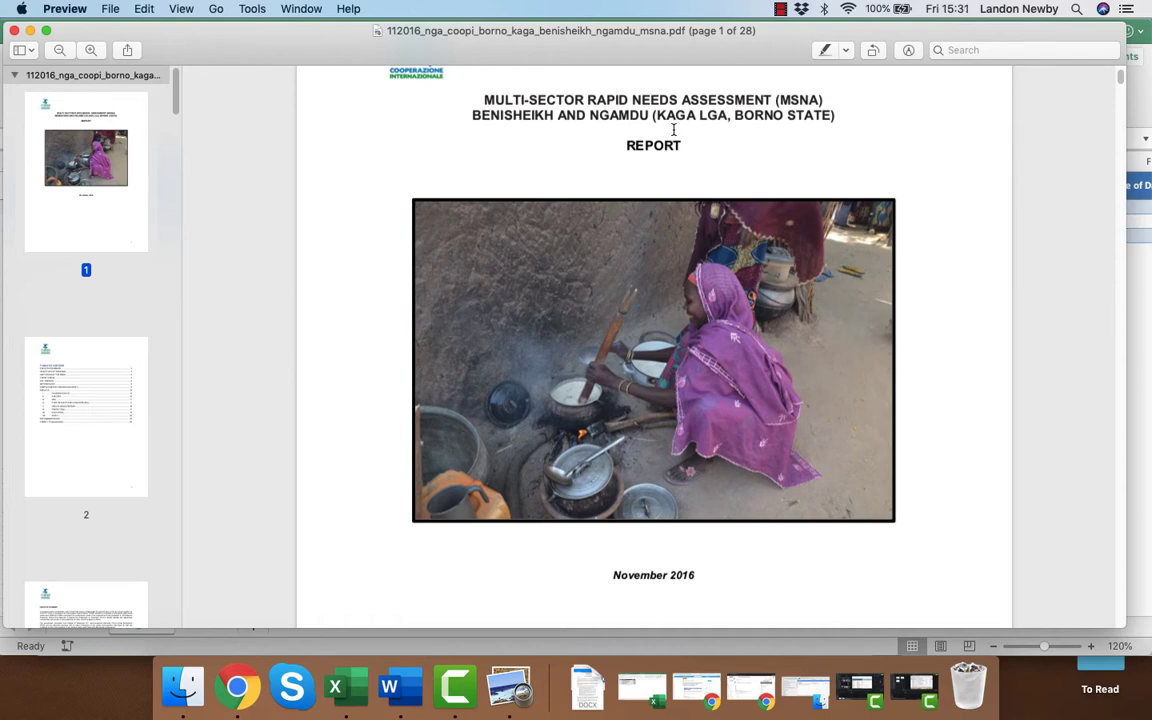
key("super+Tab")
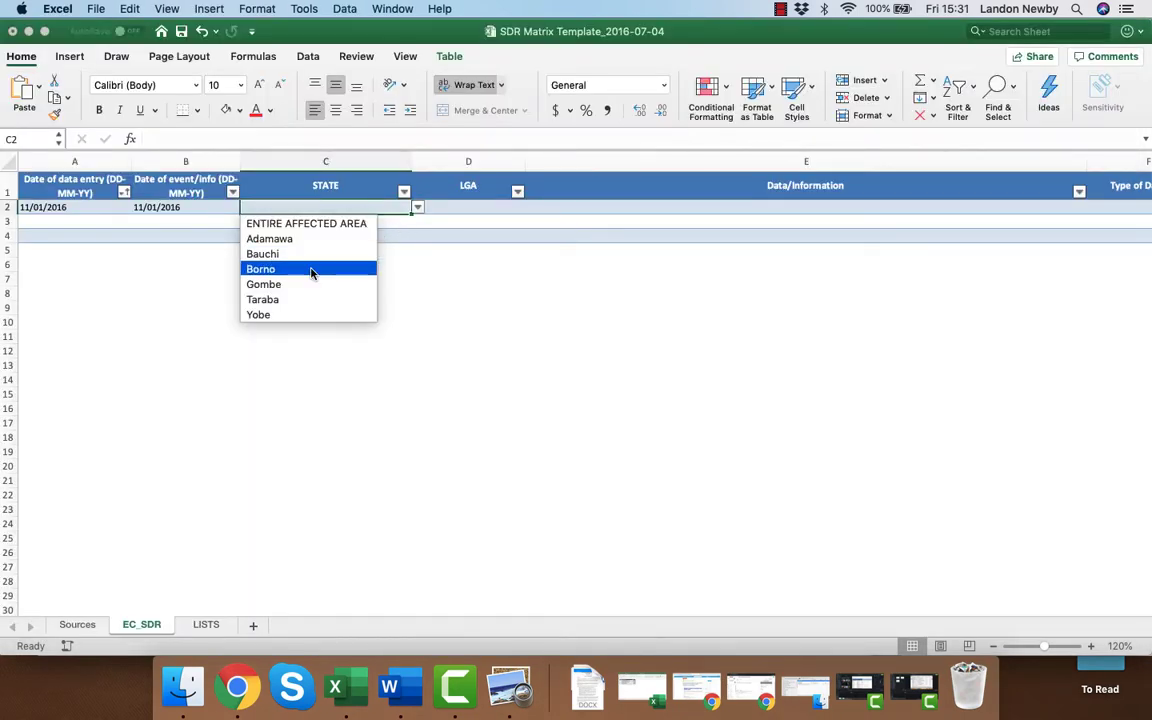
left_click(310, 269)
left_click(488, 206)
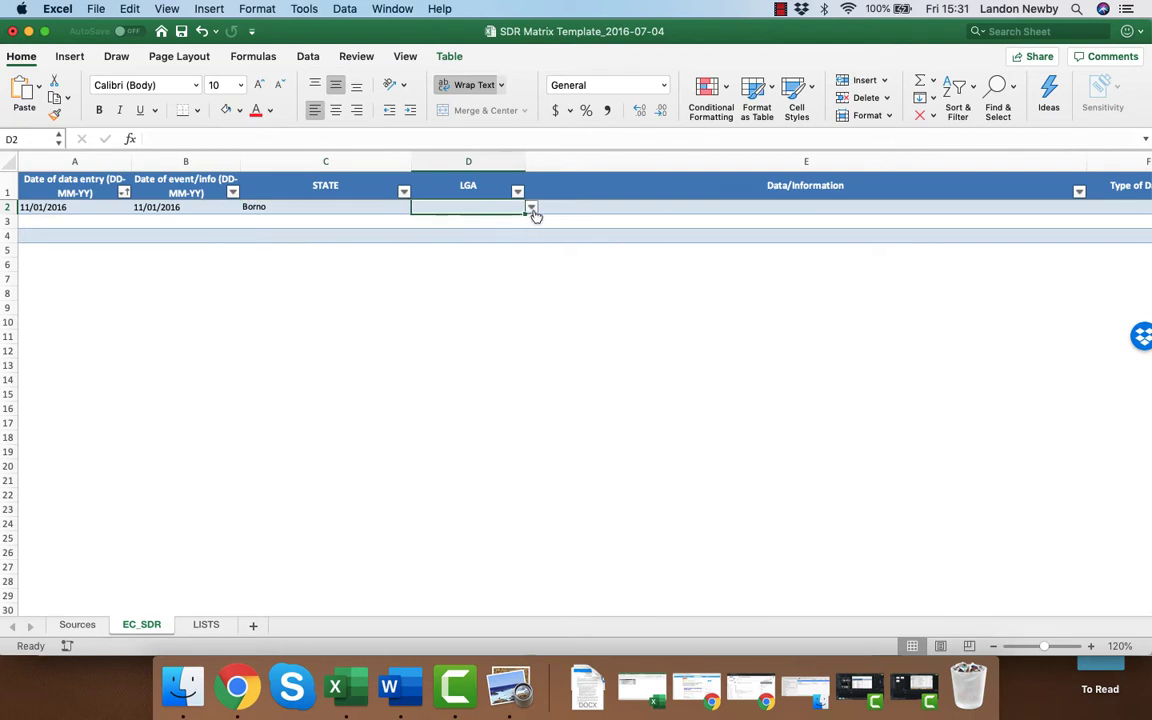
Set the LGA in row 2 to Kaga.
left_click(531, 207)
scroll(450, 345, "down", 3)
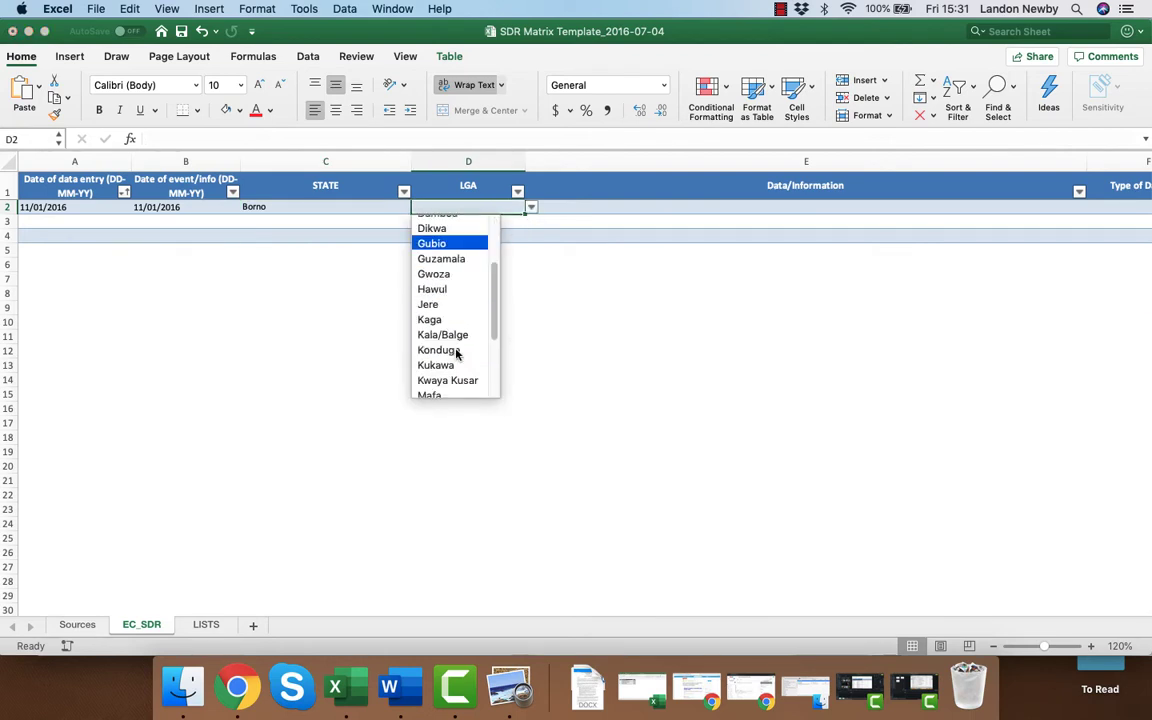
left_click(430, 319)
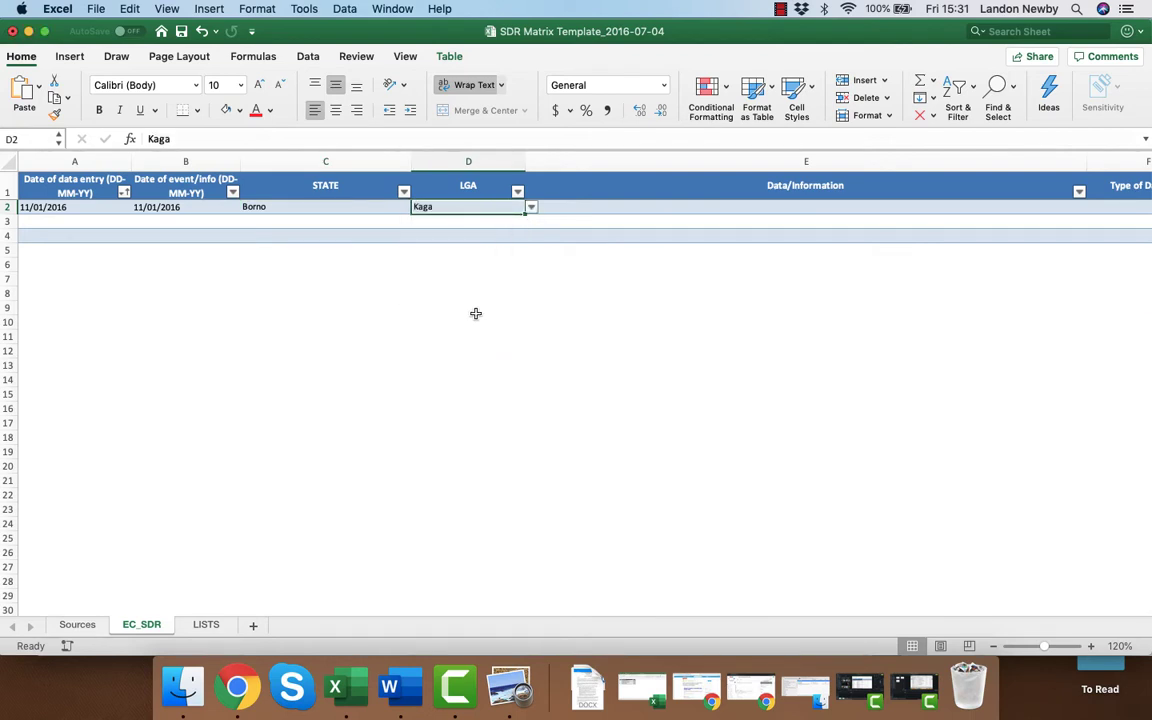
Switch to the report in Preview and use its table of contents to locate the Education section on page 19.
left_click(672, 212)
key("super+Tab")
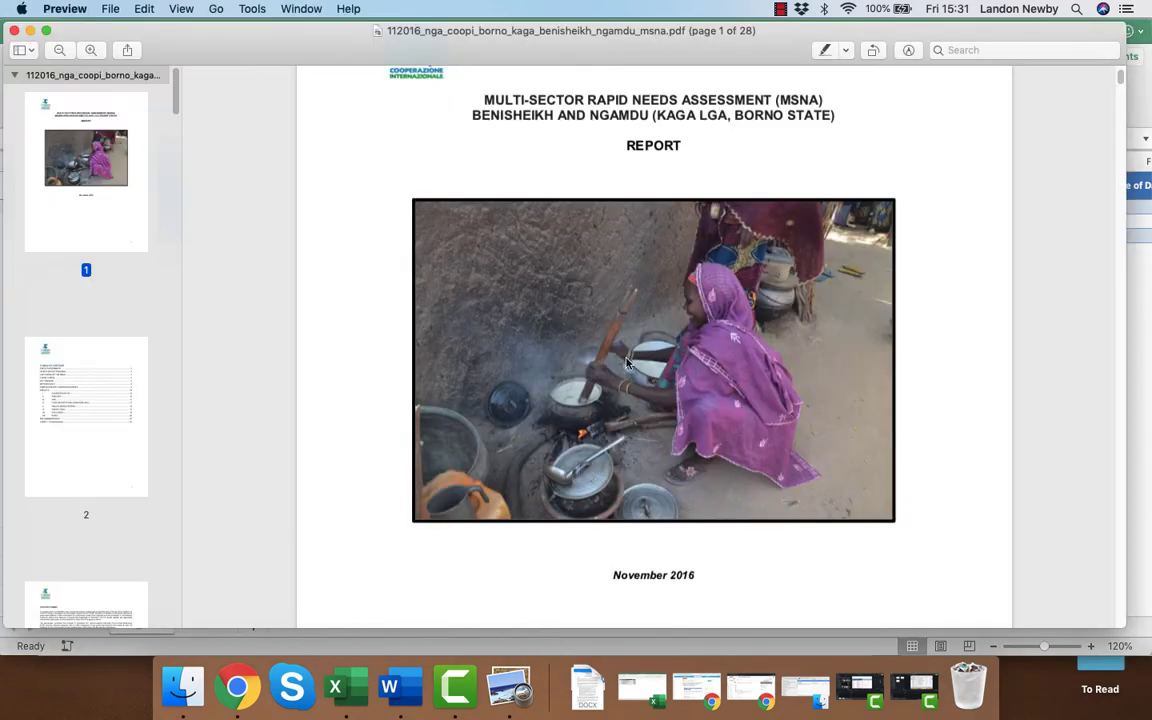
scroll(563, 321, "down", 4)
scroll(627, 363, "down", 10)
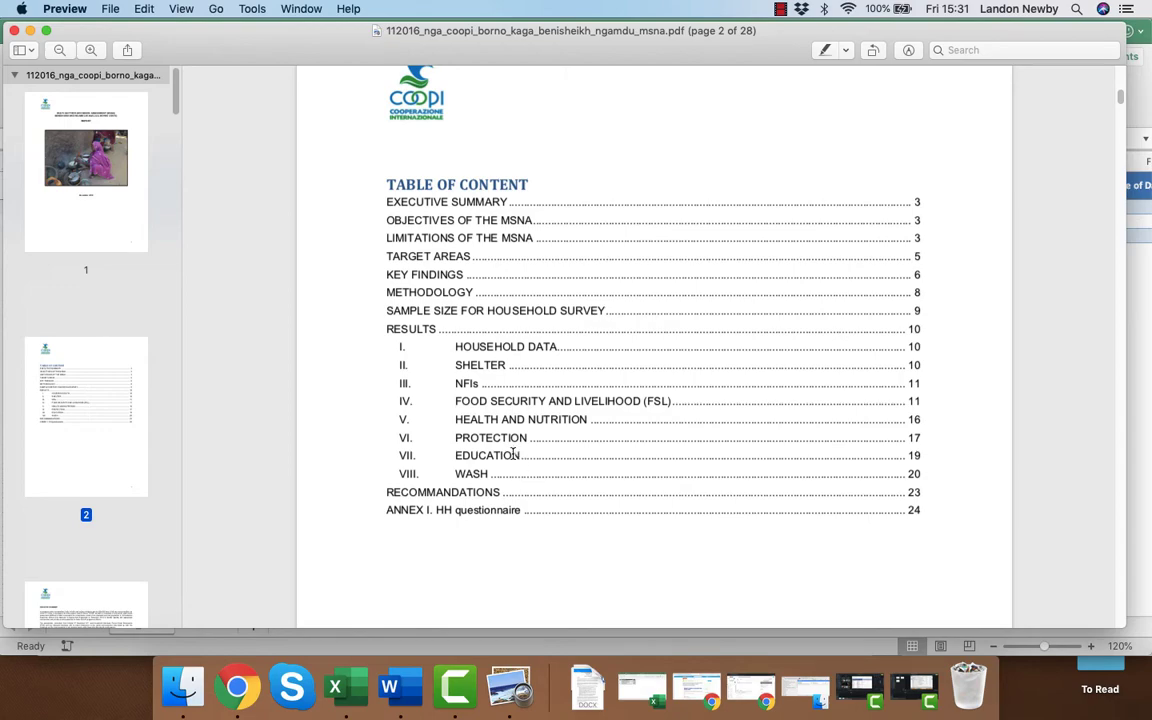
left_click_drag(1120, 105, 1095, 462)
scroll(495, 447, "down", 2)
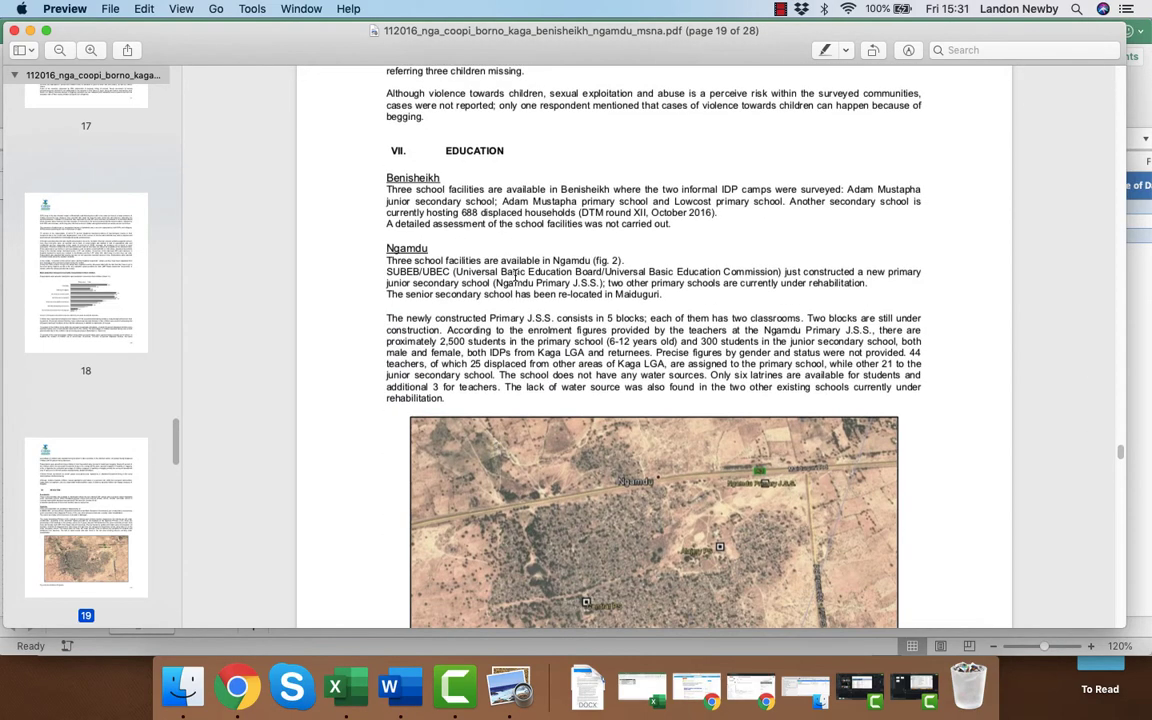
scroll(515, 296, "up", 3)
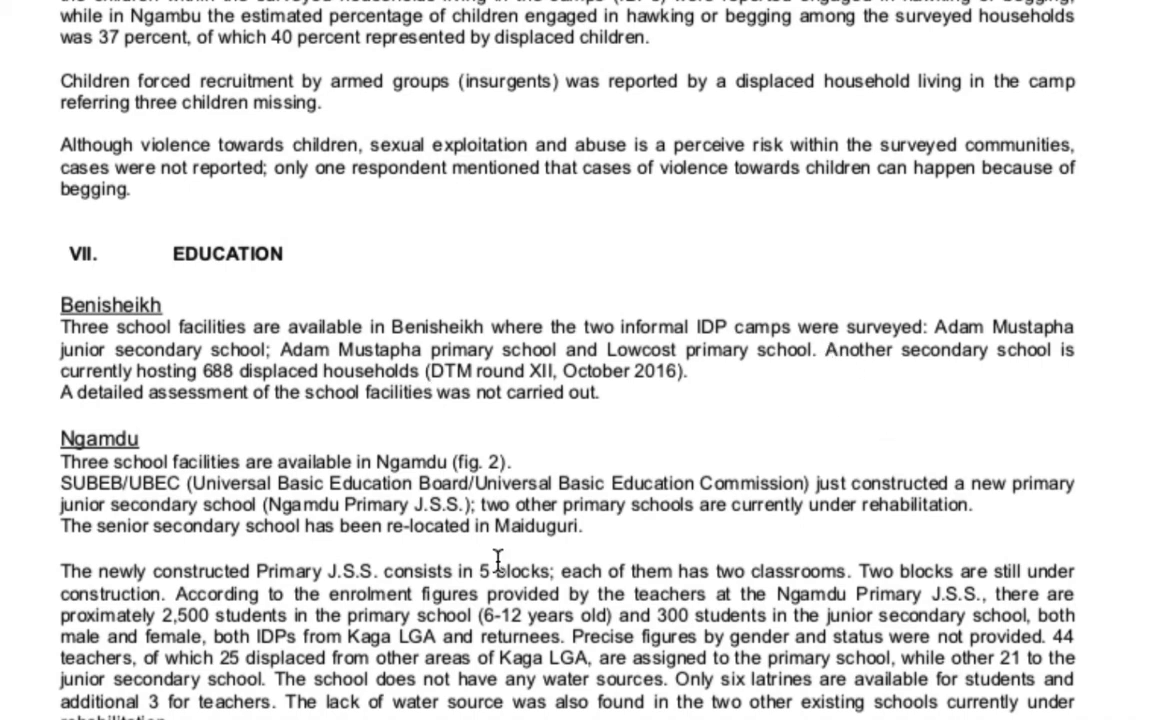
Copy the Benisheikh school facilities text, through "(DTM round XII, October 2016).", into the Data/Information cell of row 2 in Excel.
left_click_drag(140, 370, 714, 368)
left_click(714, 368)
left_click_drag(61, 298, 752, 355)
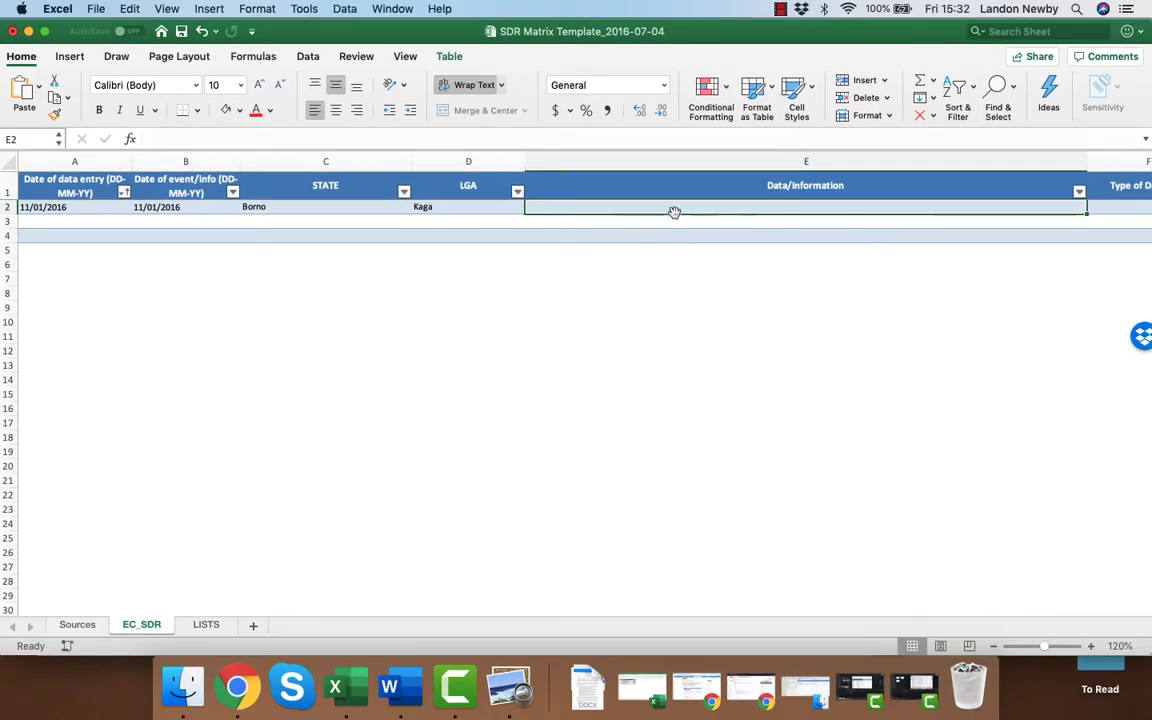
double_click(674, 212)
key("super+v")
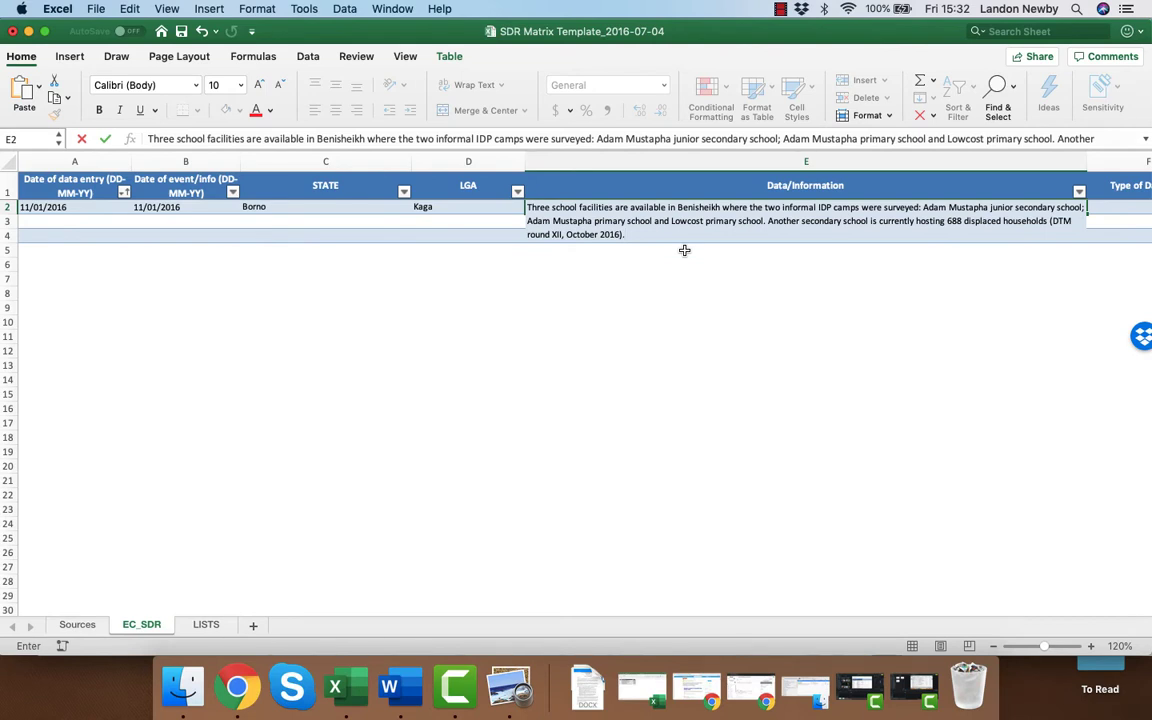
key("Return")
key("Up")
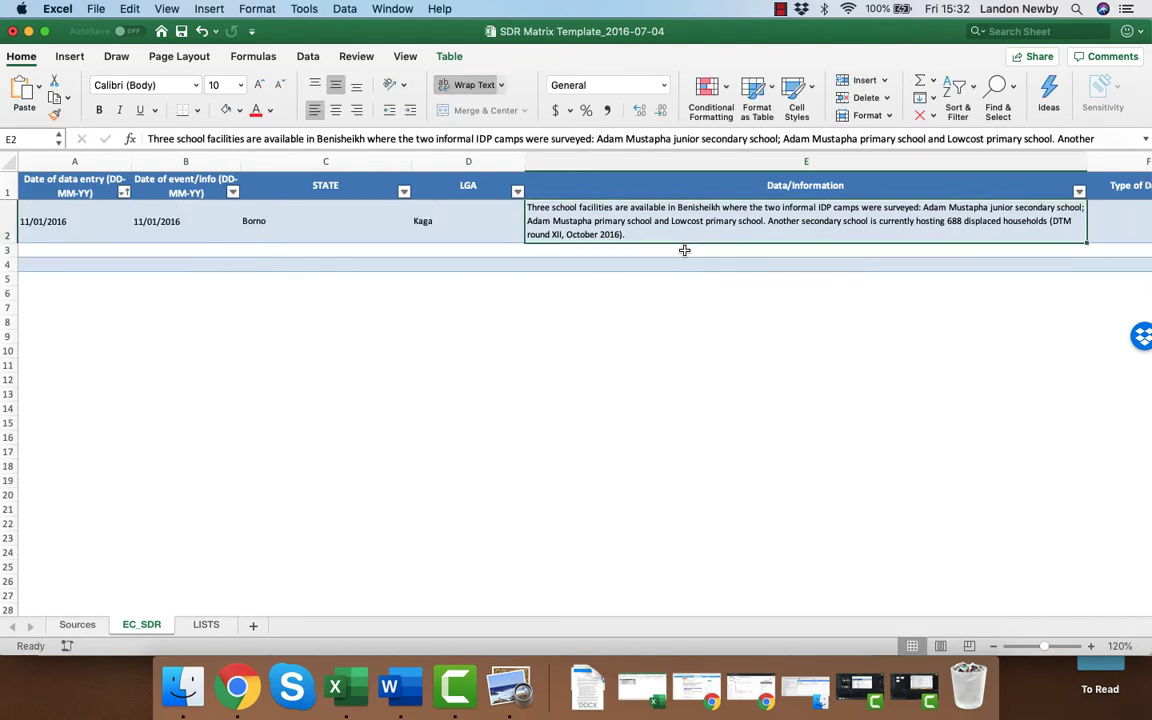
Classify the Type of Data/Info in row 2 as Problem/Need/Gap.
key("Right")
key("Right")
key("Left")
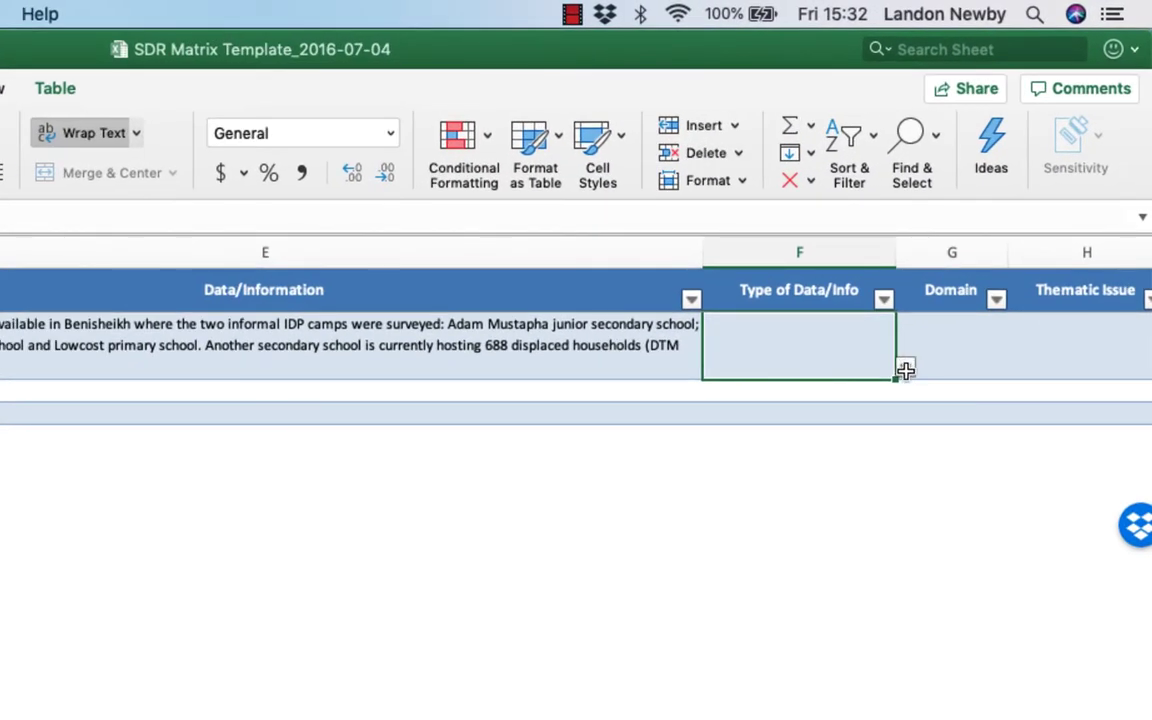
left_click(960, 286)
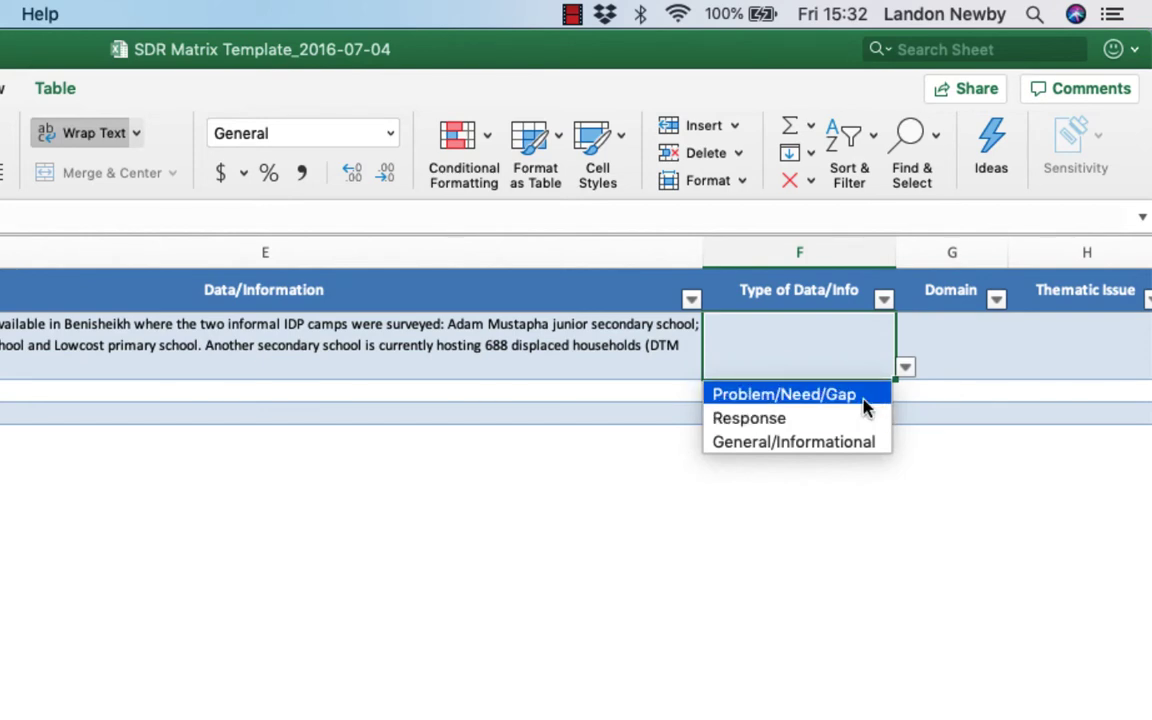
left_click(876, 399)
Set the Domain in row 2 to Access and Learning Environment.
left_click(953, 350)
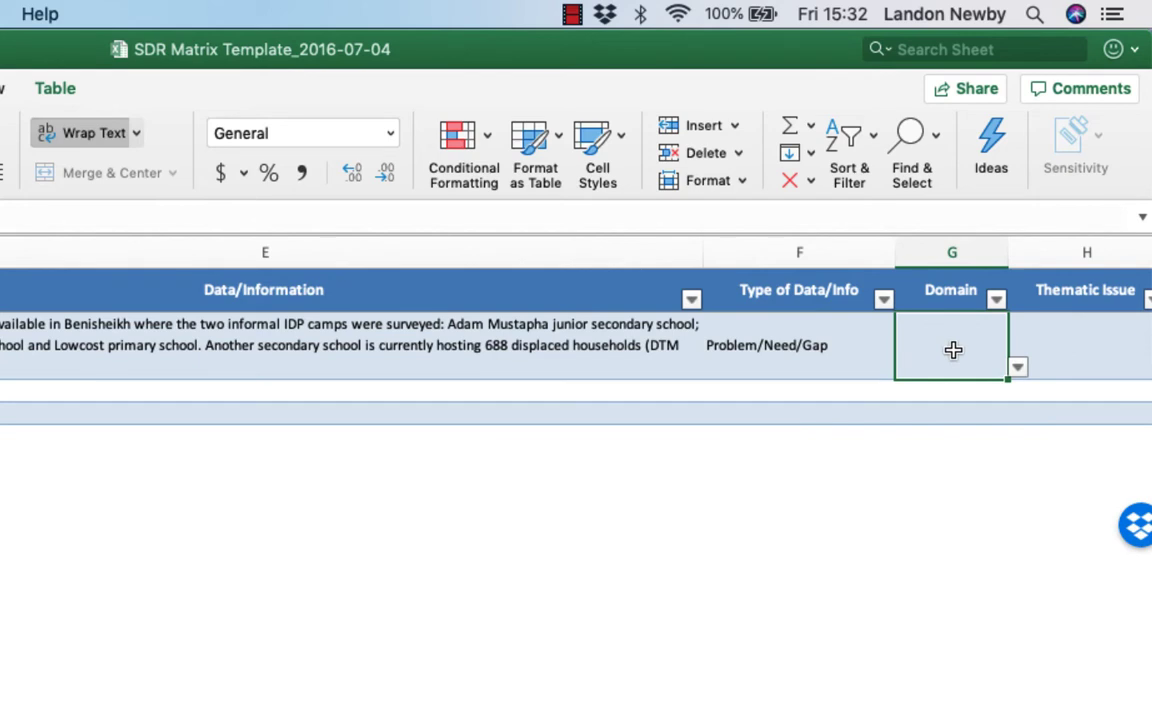
scroll(953, 350, "right", 3)
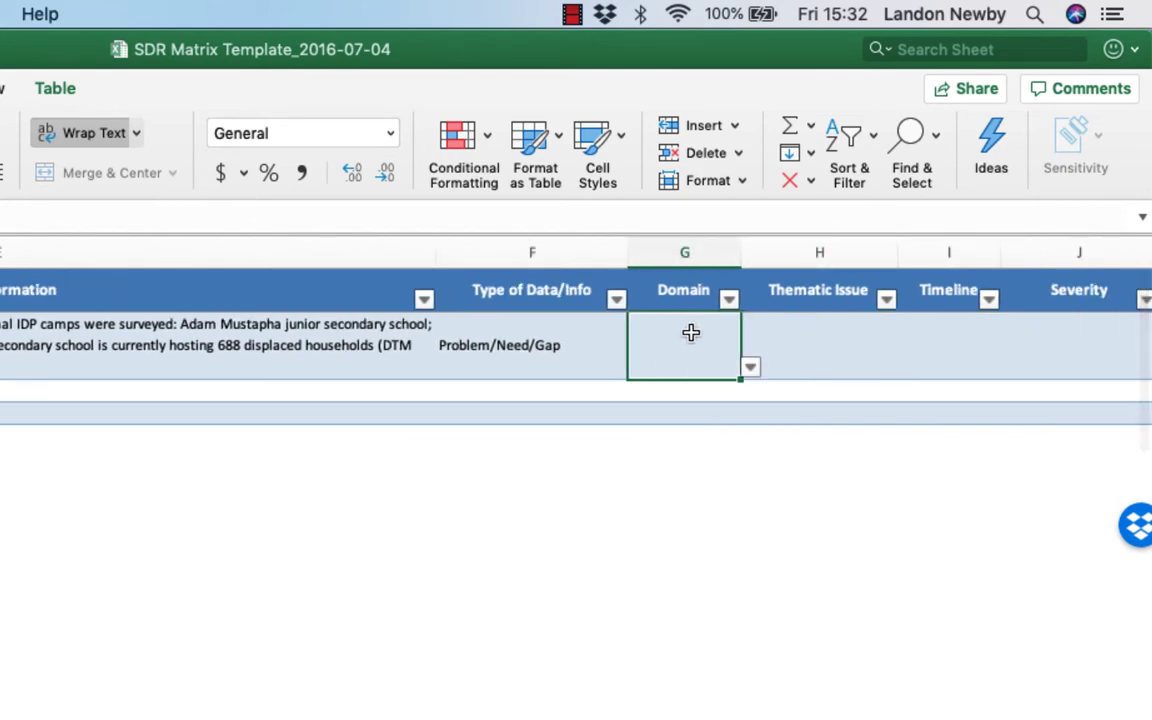
left_click(750, 367)
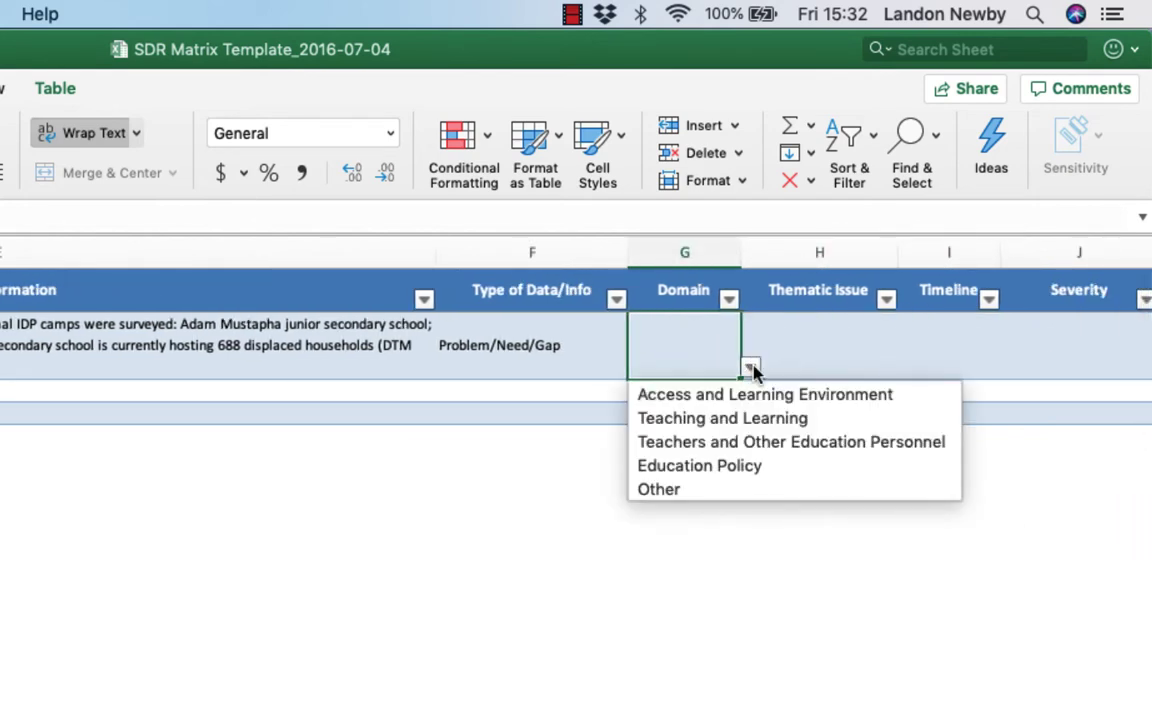
left_click(808, 395)
Set the Thematic Issue in row 2 to Infrastructure - Occupied.
left_click(810, 347)
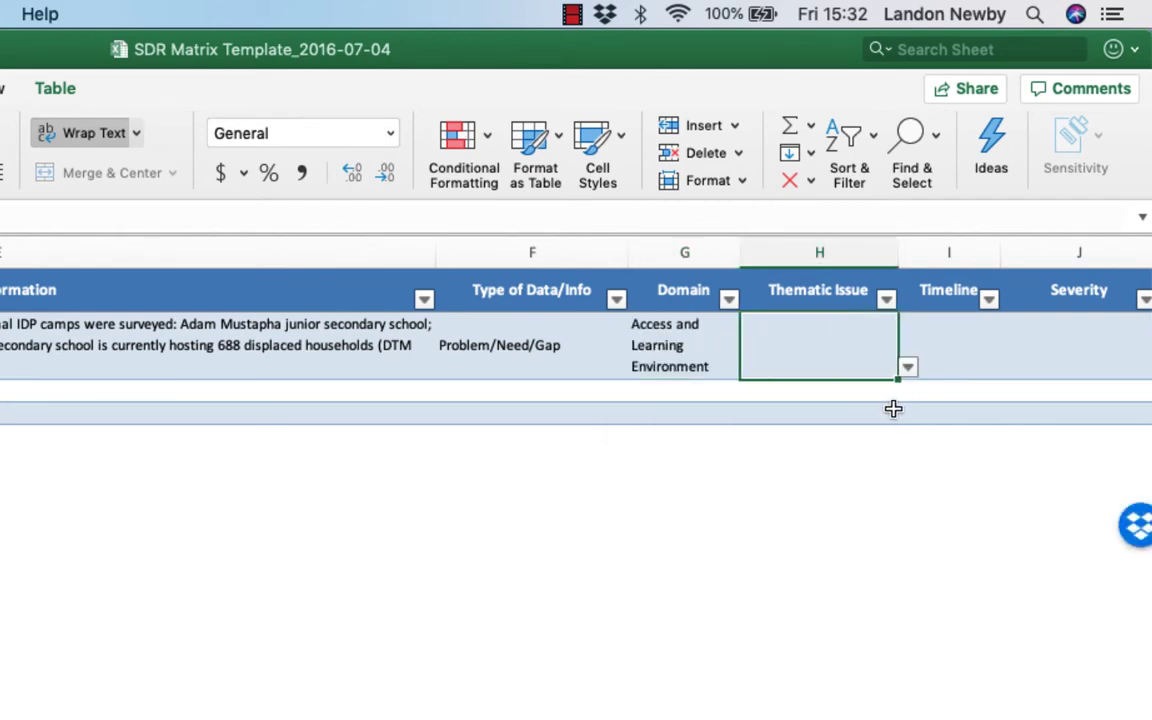
left_click(907, 368)
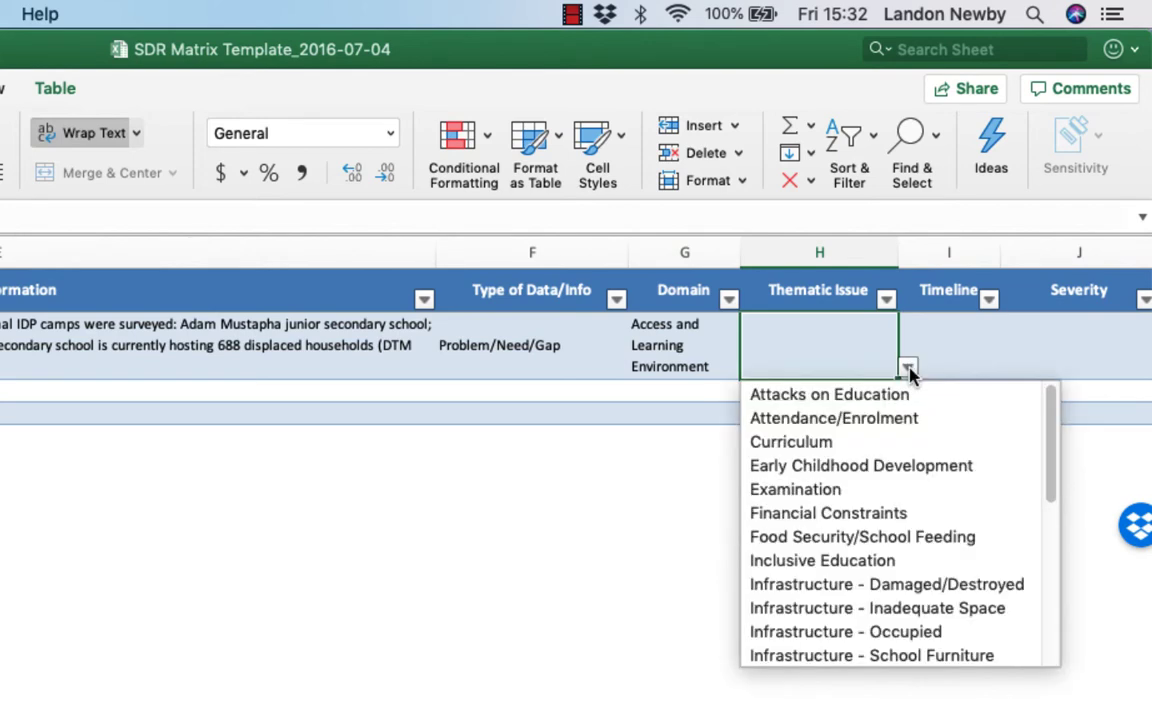
left_click_drag(1052, 420, 1070, 478)
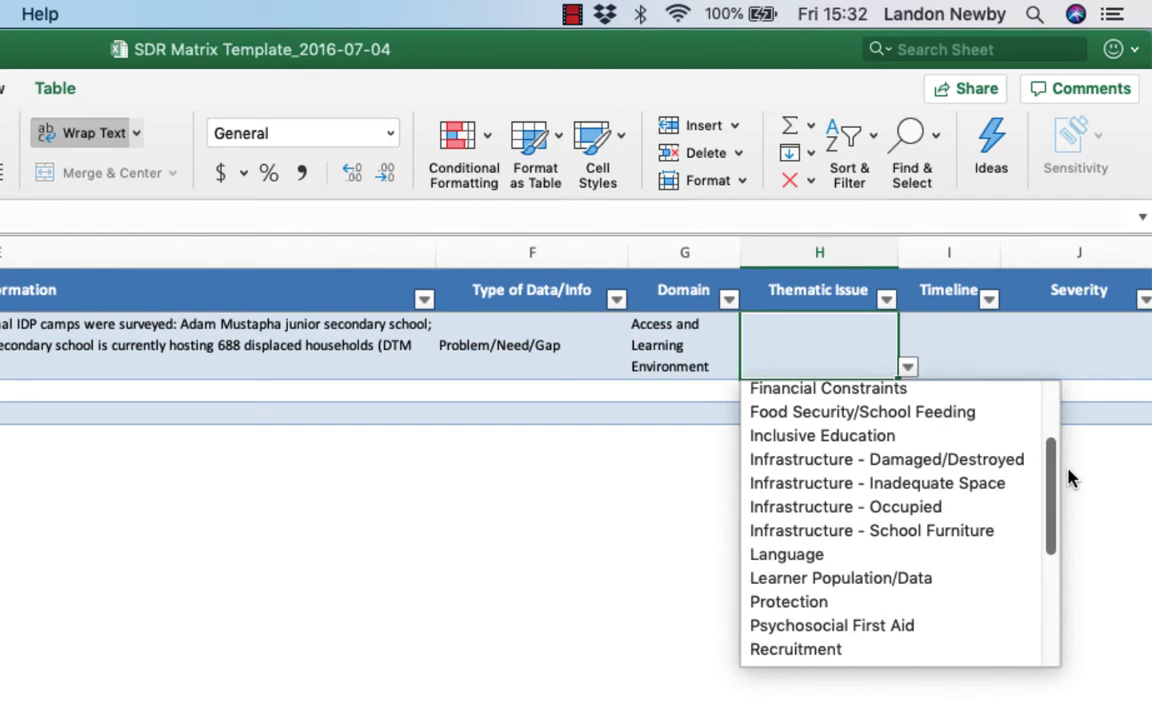
left_click(972, 508)
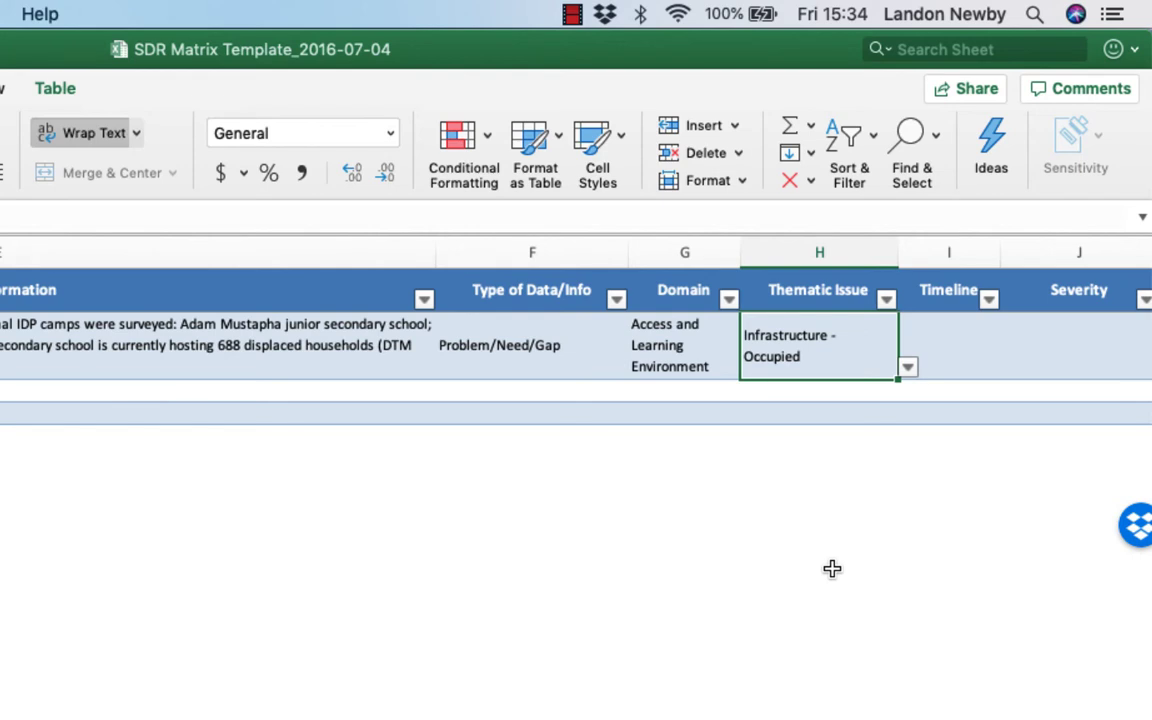
Set the Timeline in row 2 to In-crisis and its Severity to Somewhat Severe/Urgent.
key("Tab")
left_click(1010, 368)
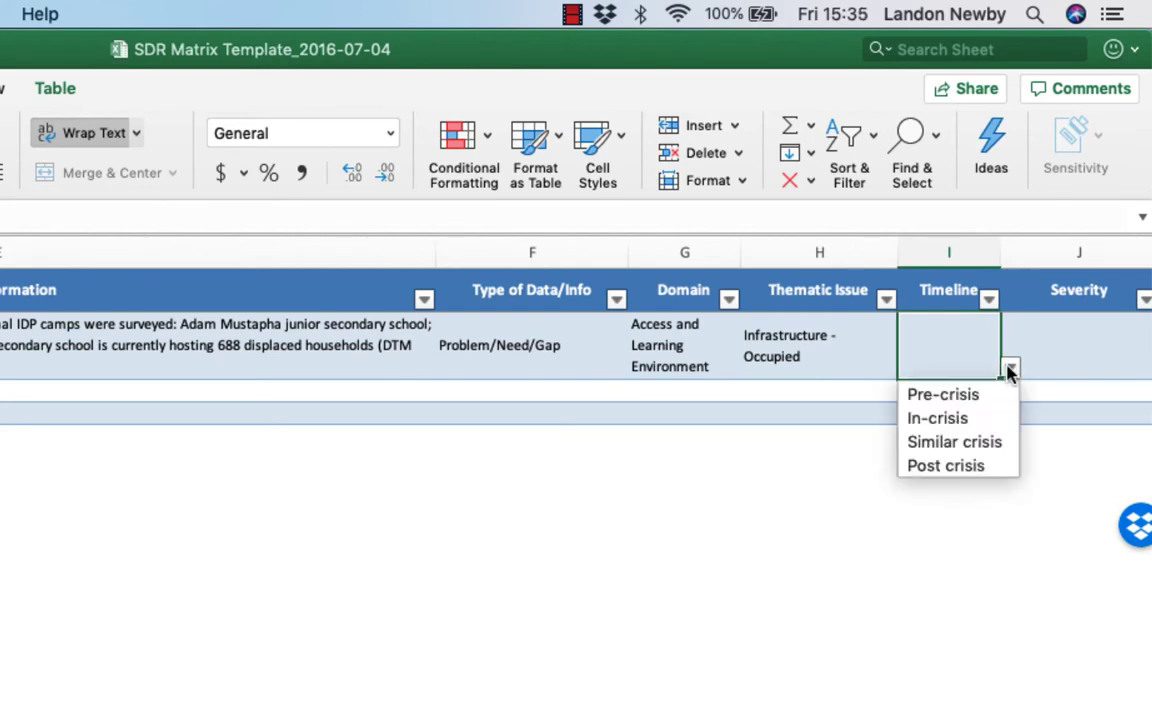
left_click(995, 415)
key("Tab")
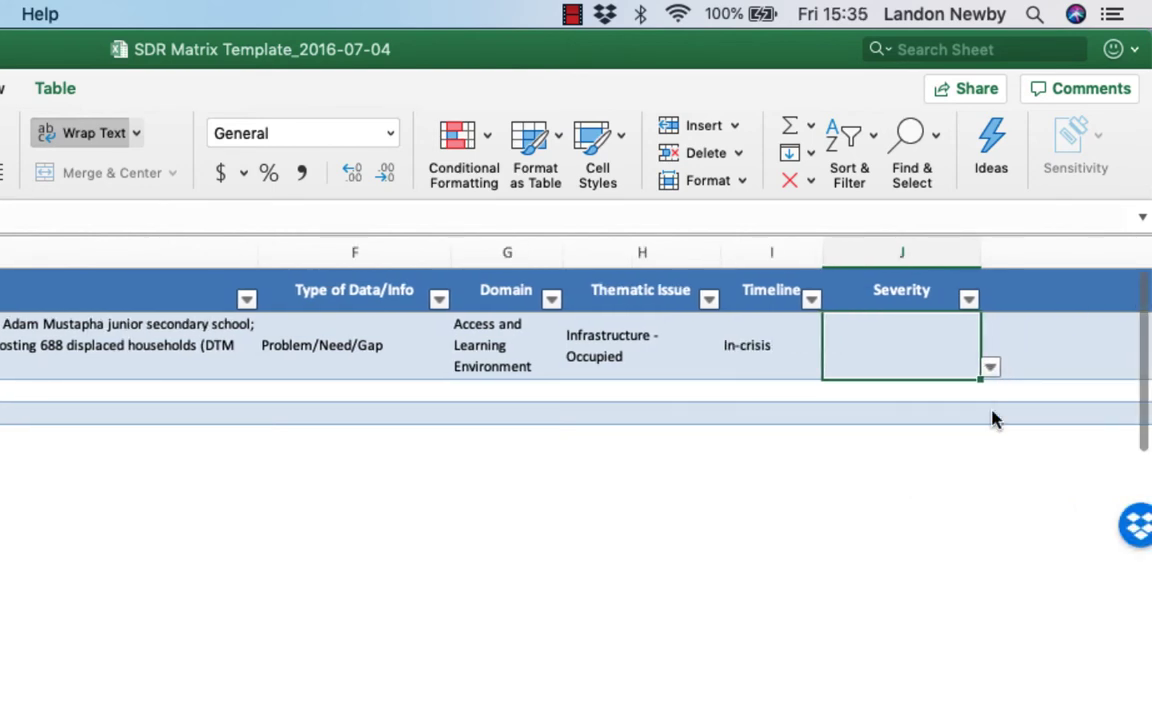
left_click(989, 368)
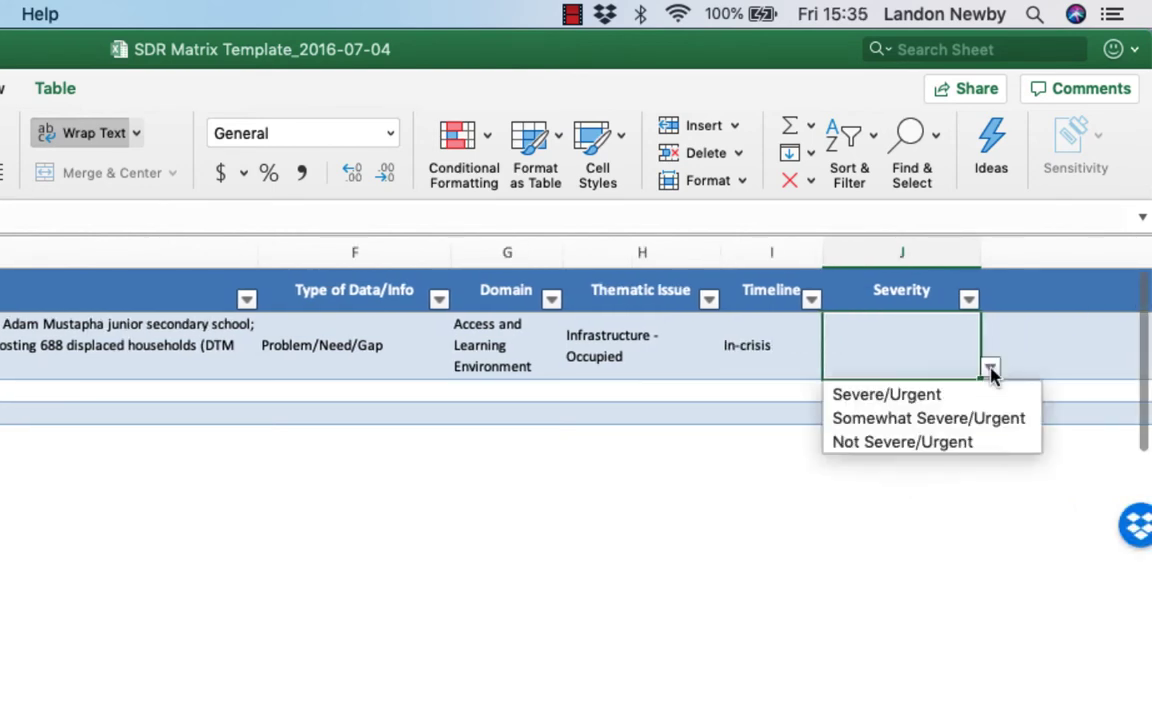
left_click(1016, 421)
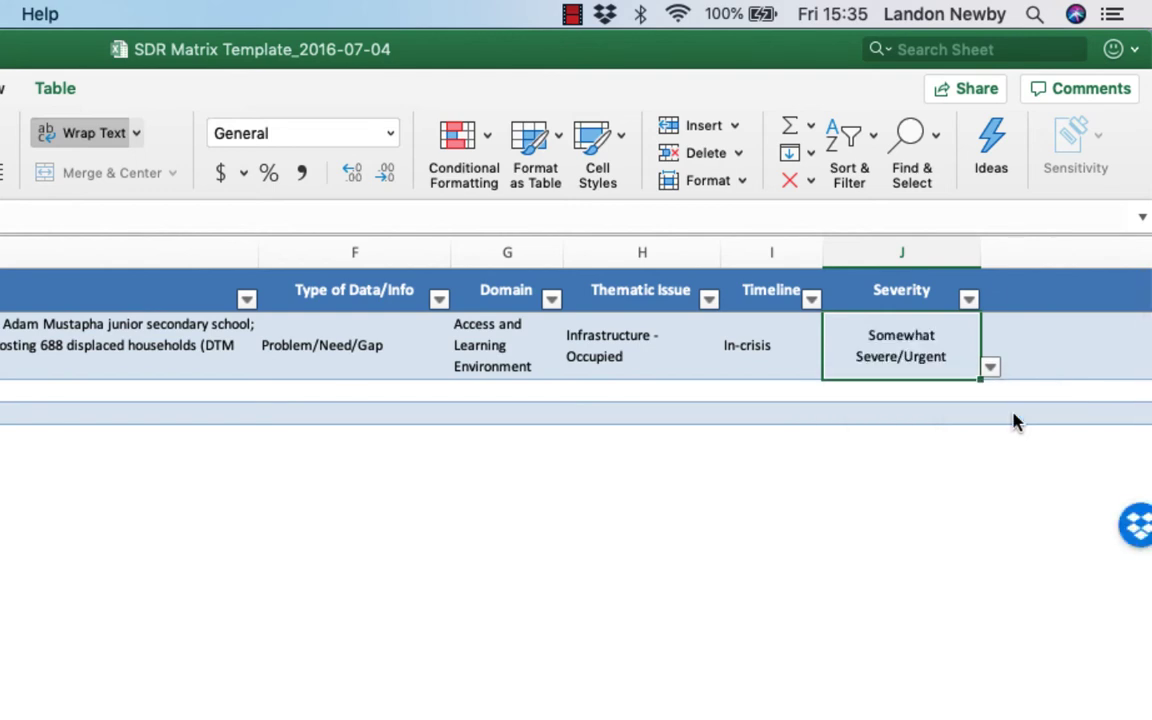
Copy the report's file name, 112016_nga_coopi_borno_kaga_benisheikh_ngamdu_msna, from Finder into the Name of document cell of row 2 in Excel.
key("Tab")
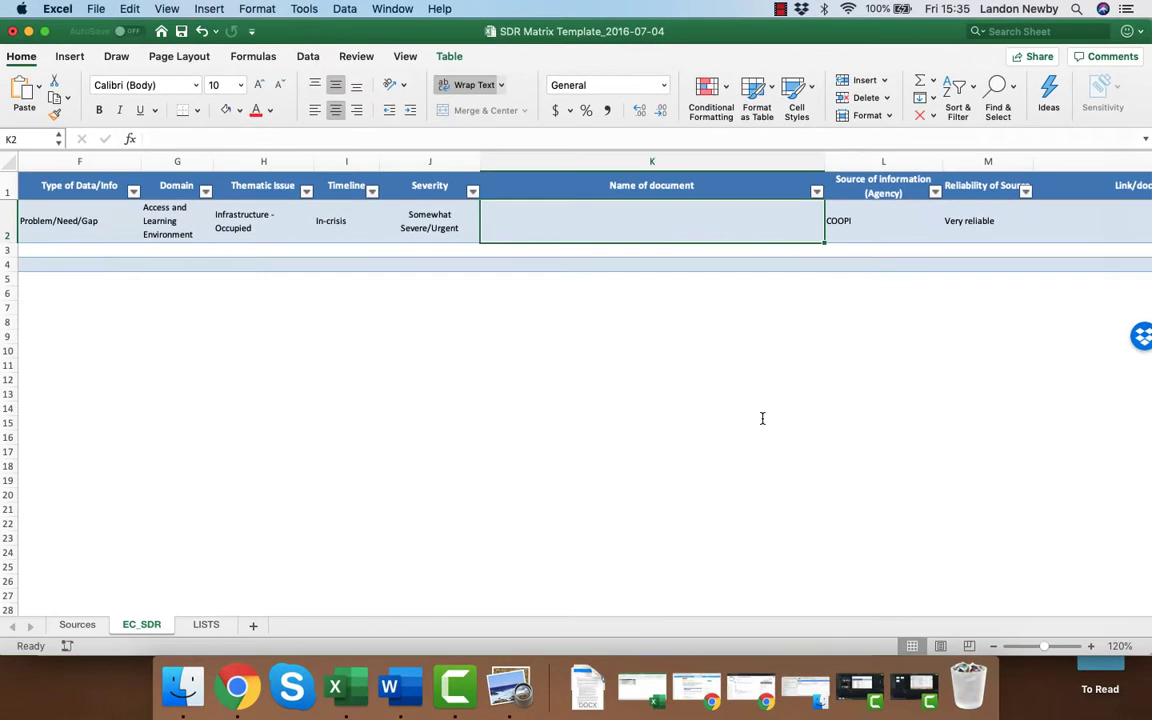
key("super+Tab")
key("super+Tab")
key("super+Tab")
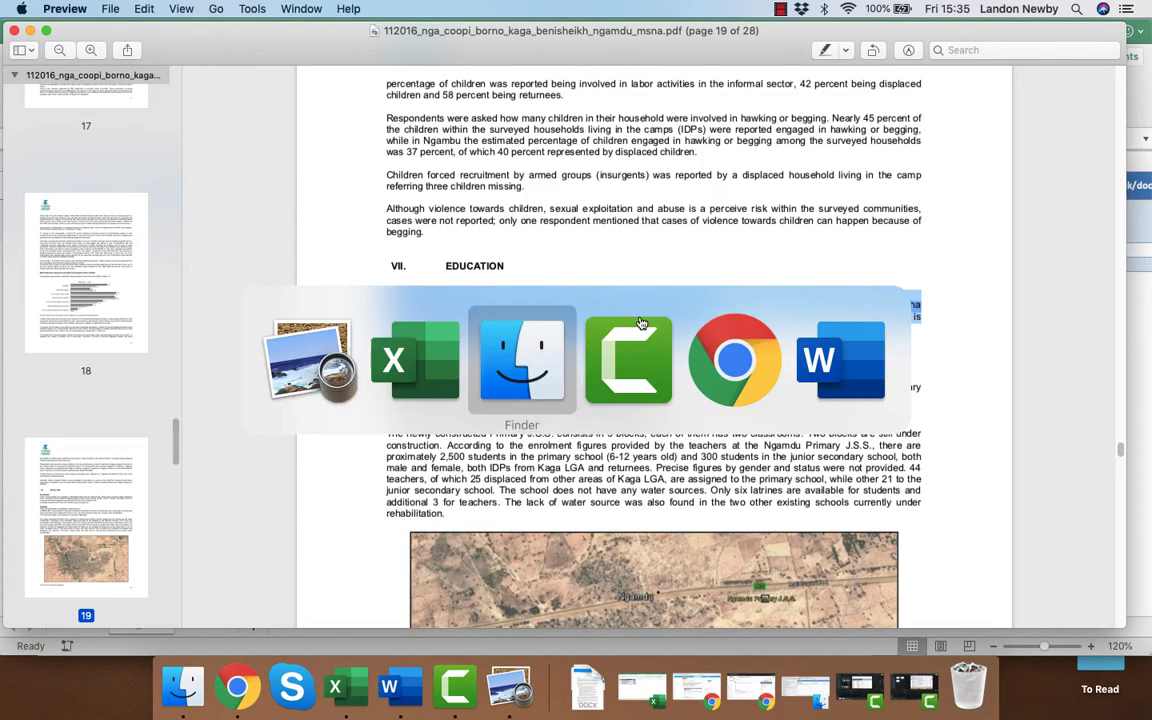
key("Return")
key("super+c")
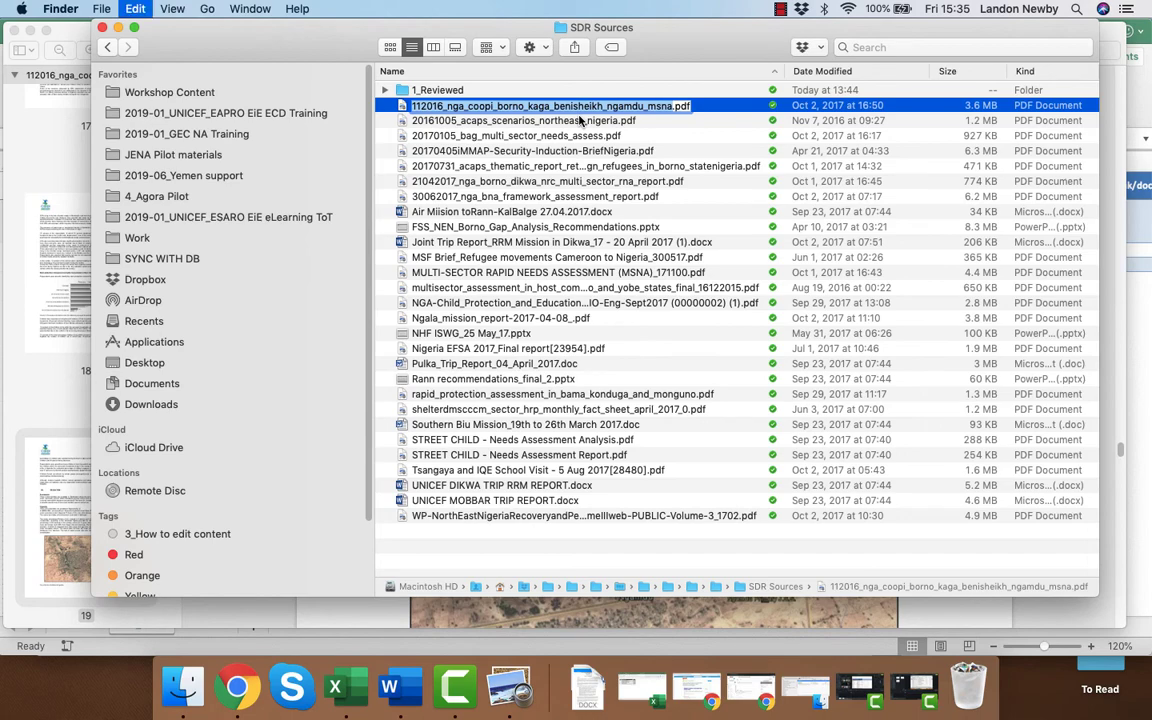
key("super+Tab")
key("super+Tab")
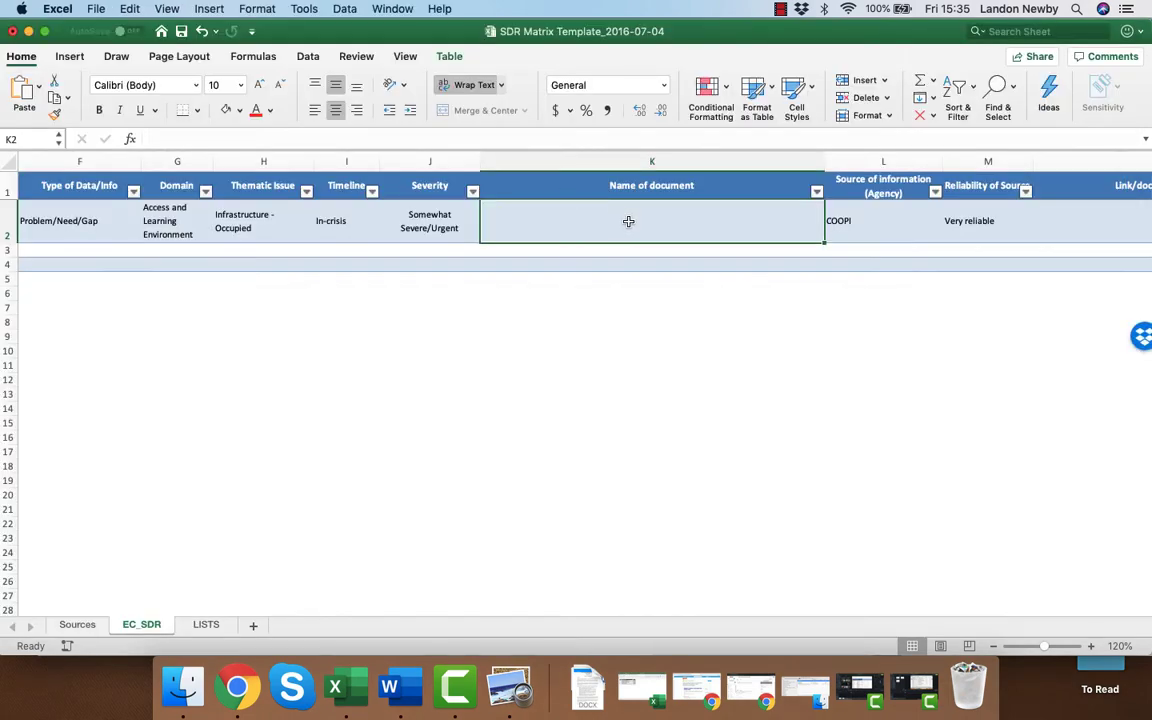
key("super+v")
Choose COOPI as the source of information and Very reliable as the reliability of source in row 2.
key("Tab")
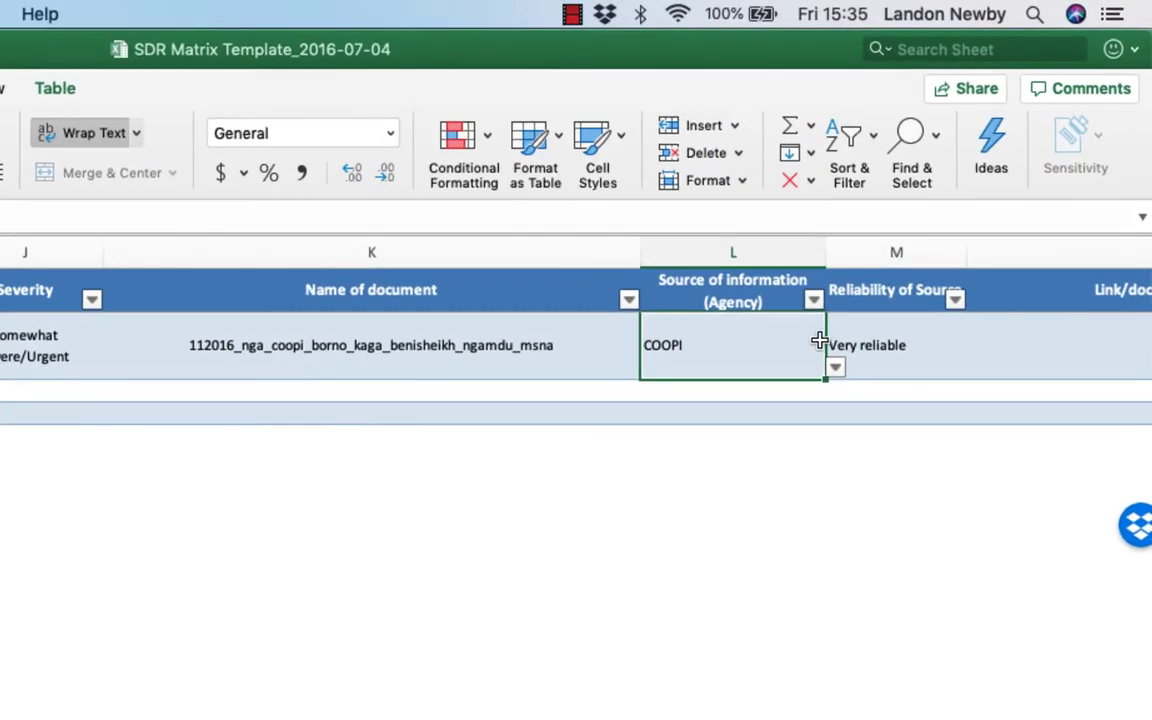
left_click(864, 331)
left_click(743, 396)
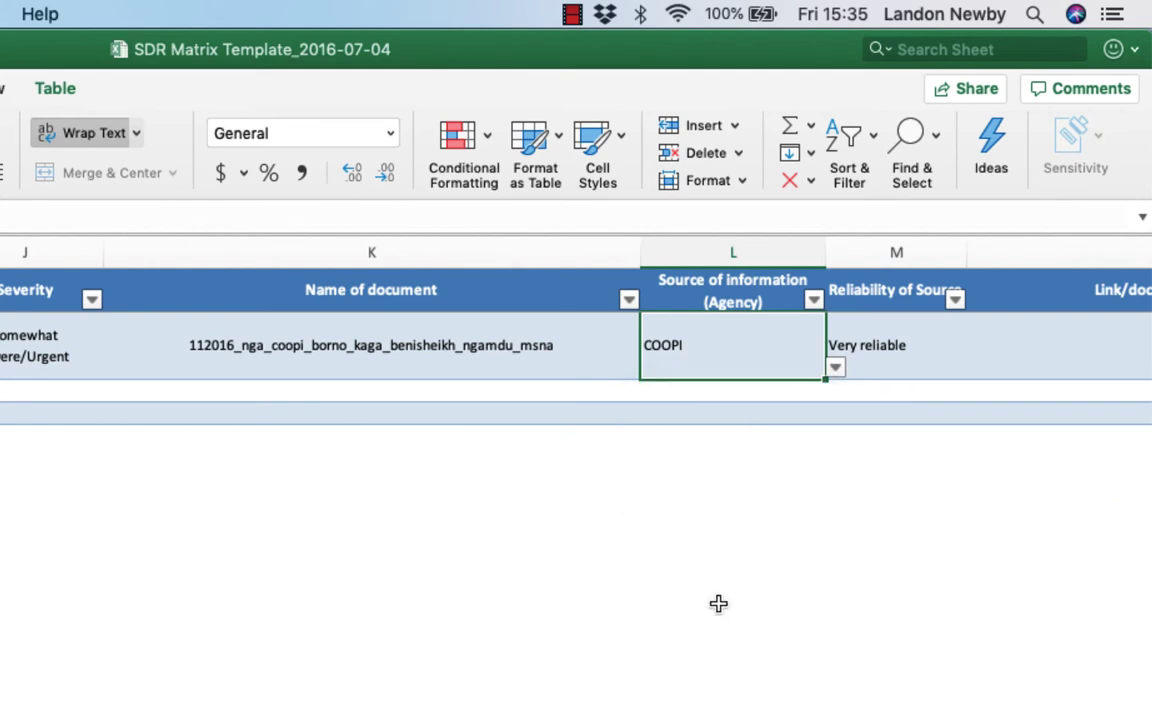
key("Tab")
left_click(979, 369)
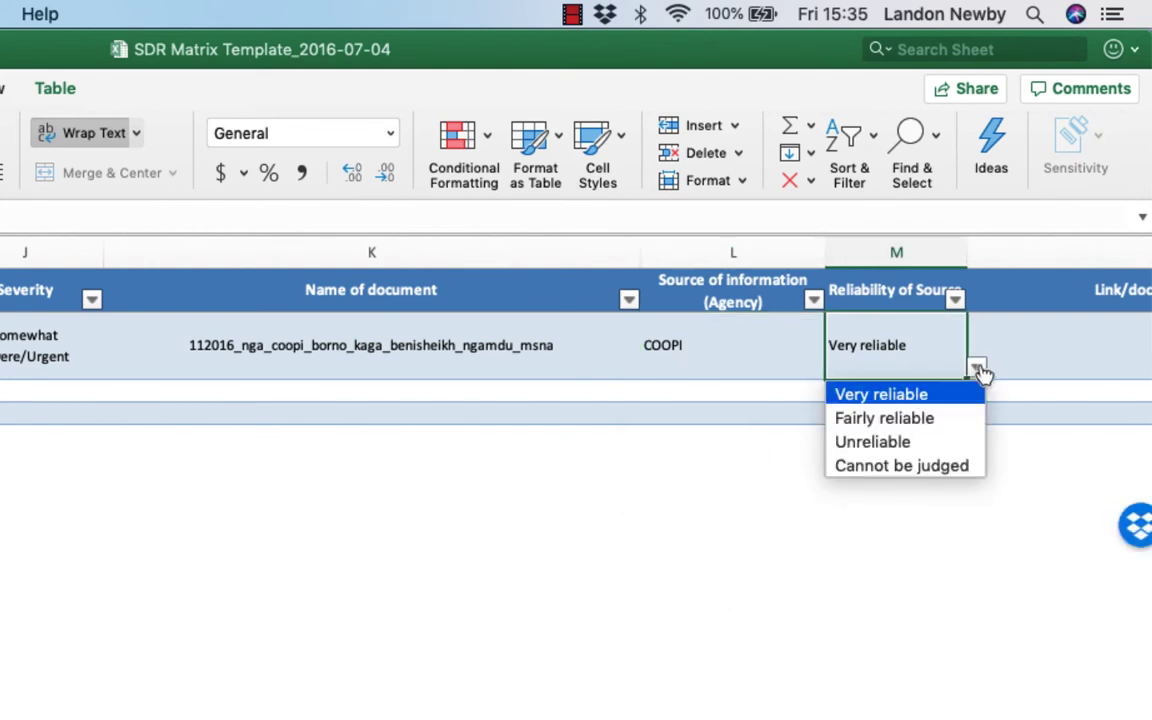
left_click(974, 392)
key("Tab")
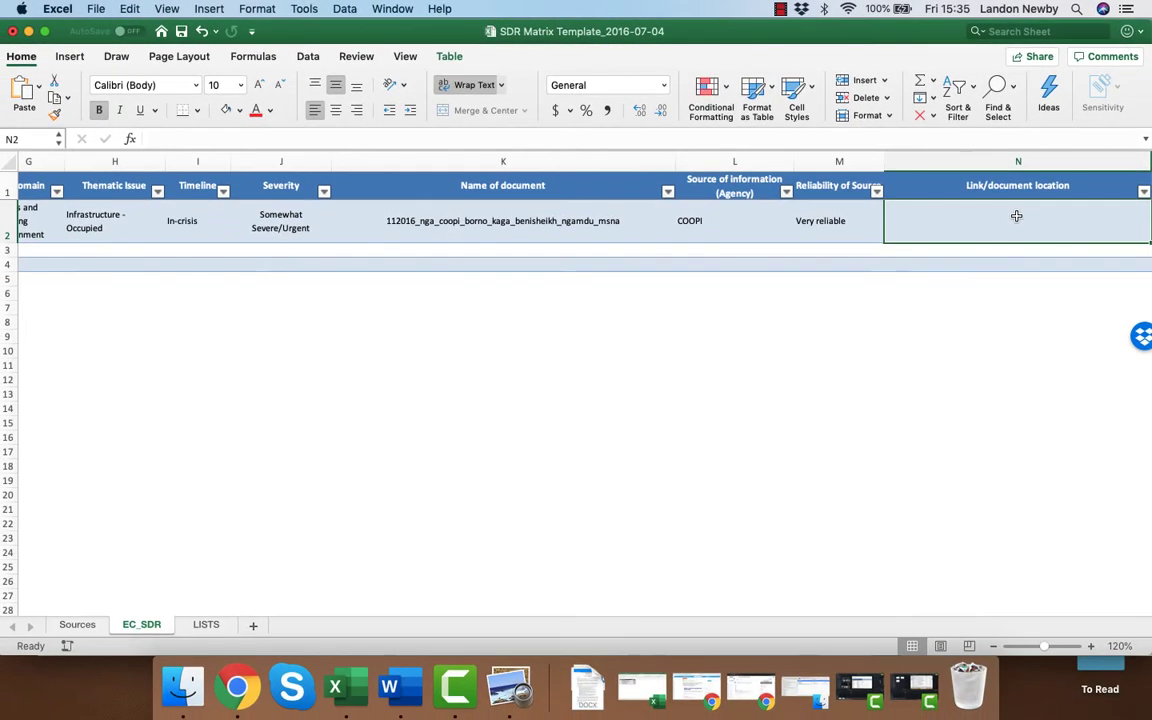
Copy the dates, STATE and LGA from row 2 (A2:D2) down through row 11.
key("shift+Tab")
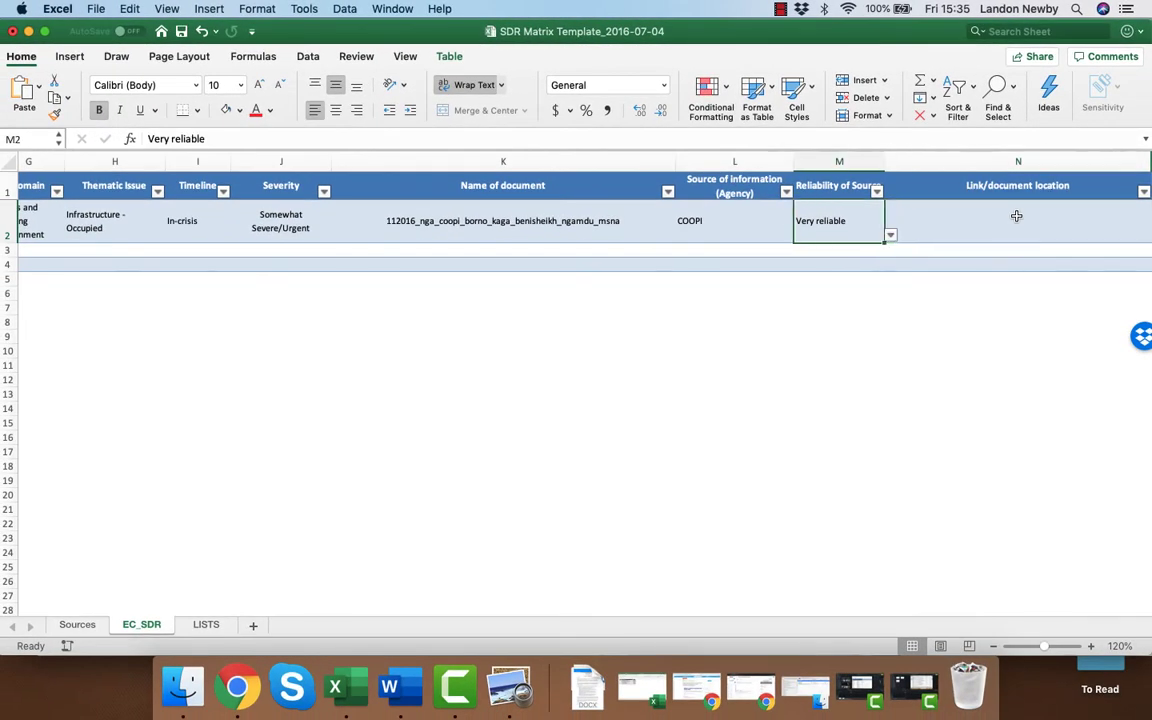
key("shift+Tab")
key("shift+Tab")
key("shift+Tab")
key("shift+Tab")
key("shift+Tab")
key("shift+Tab")
key("shift+Tab")
key("shift+Tab")
key("shift+Tab")
key("shift+Tab")
key("shift+Tab")
key("shift+Tab")
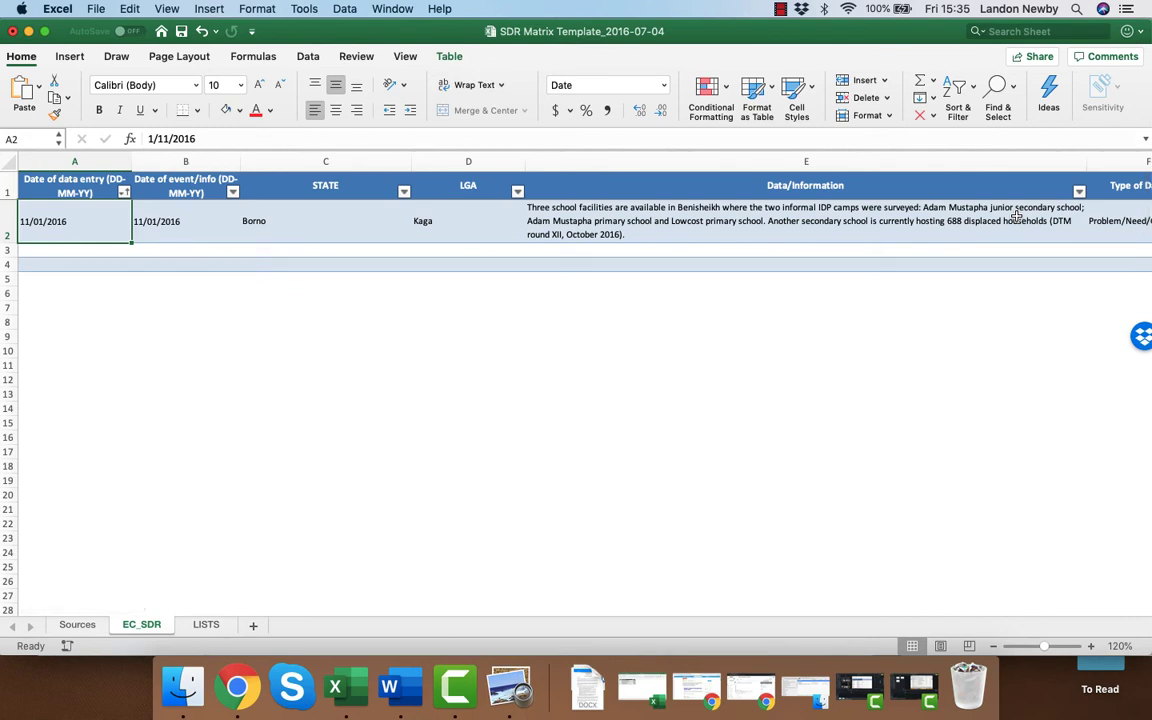
key("shift+Right")
key("shift+Right")
key("shift+Right")
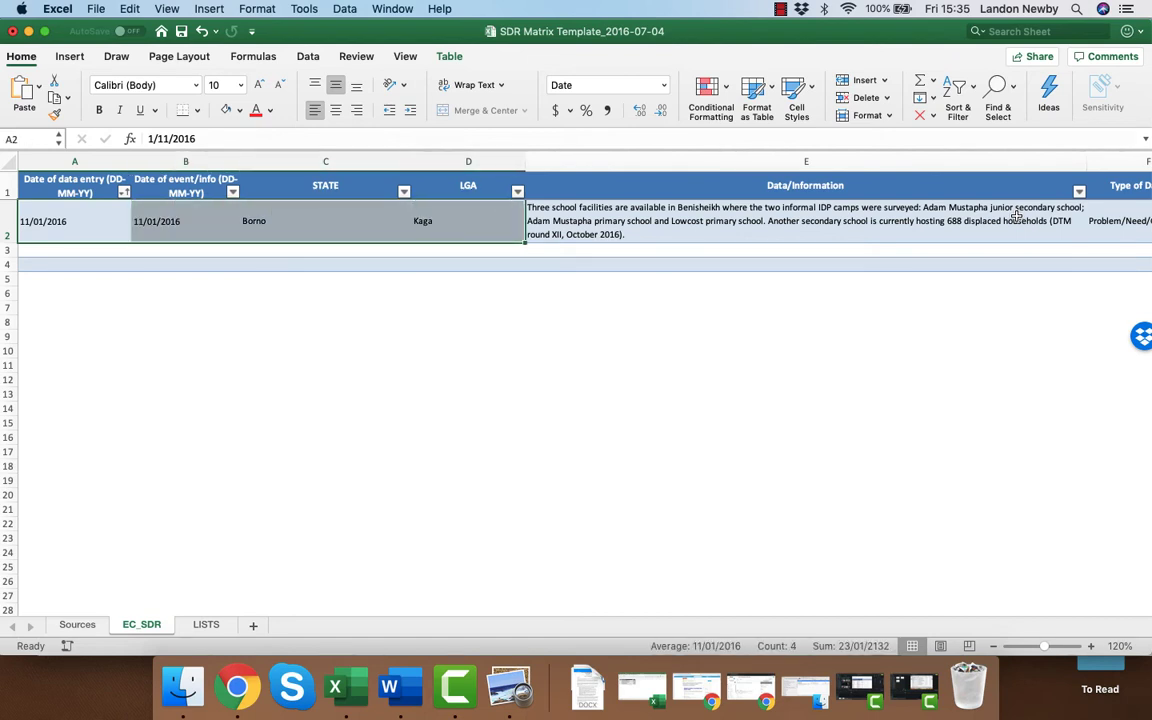
key("super+c")
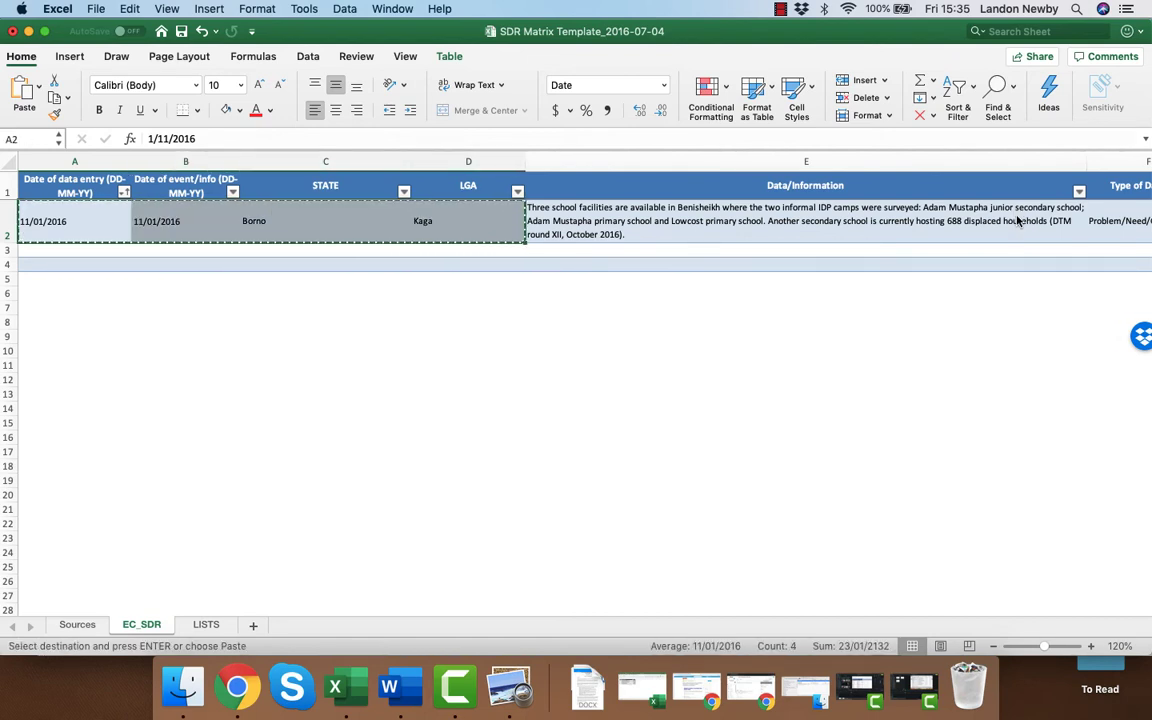
key("shift+Down")
key("shift+Down")
key("shift+Down")
key("shift+Down")
key("shift+Down")
key("shift+Down")
key("shift+Down")
key("shift+Down")
key("shift+Down")
key("super+v")
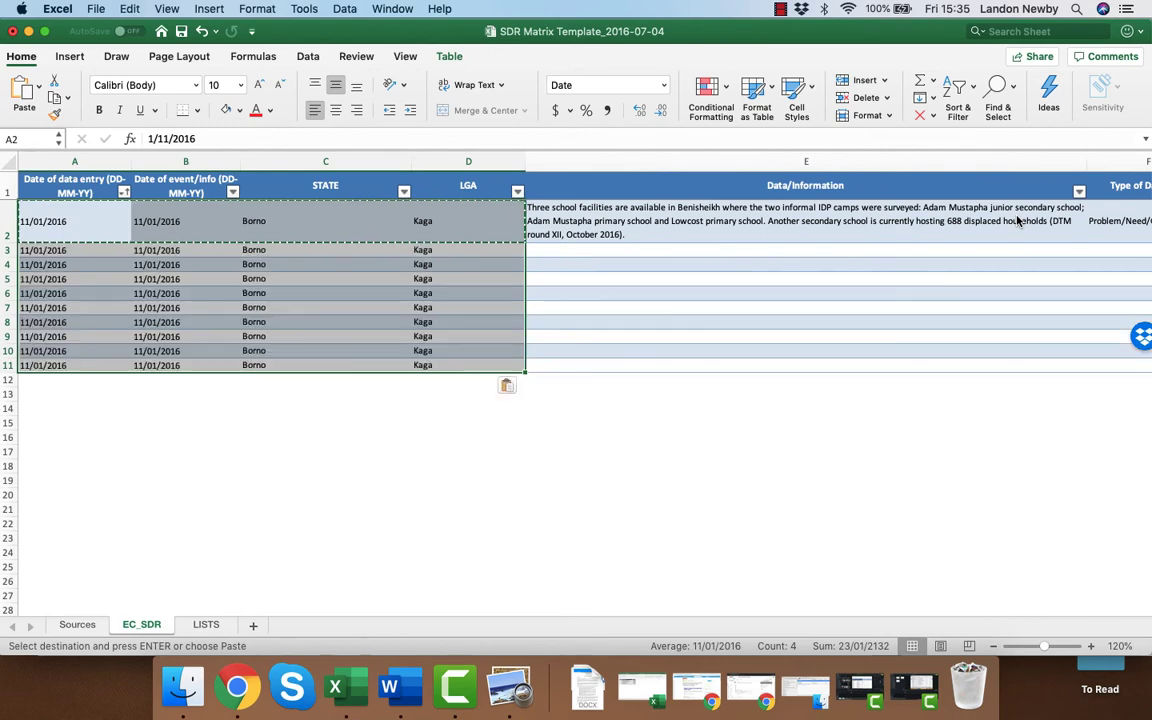
Copy the document name, source agency, reliability and link cells of row 2 (K2:N2) down through row 11.
key("Tab")
key("Tab")
key("Tab")
key("Tab")
key("Tab")
key("Tab")
key("Tab")
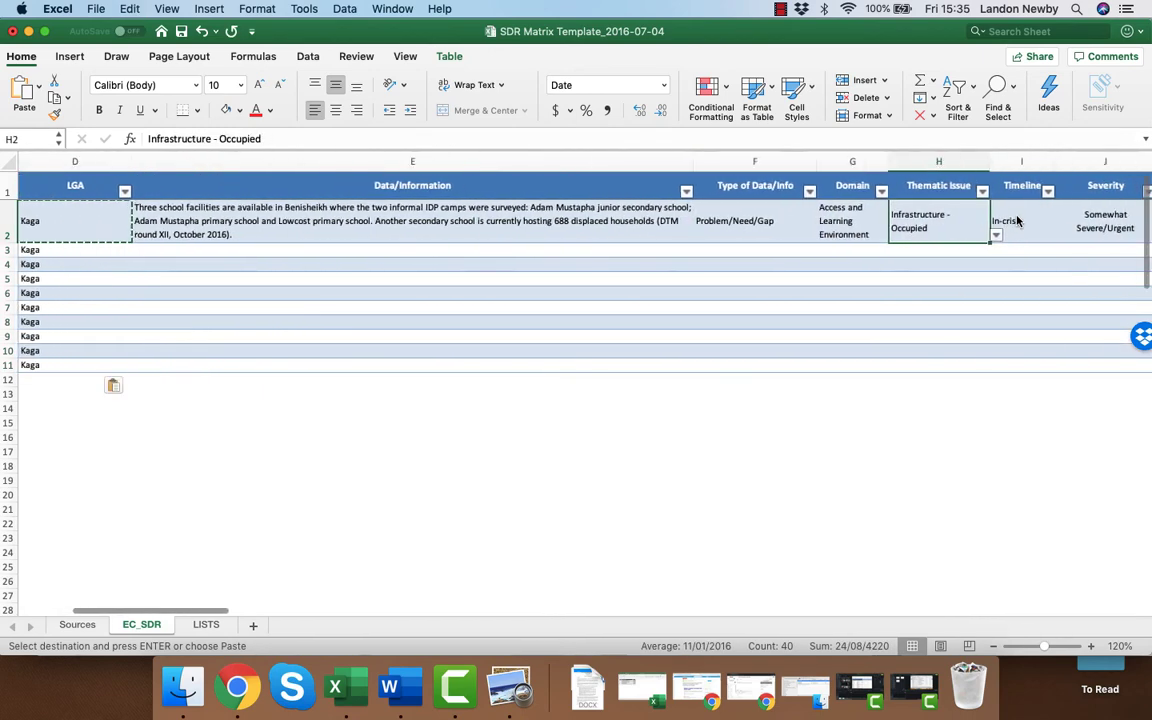
key("Tab")
key("Tab")
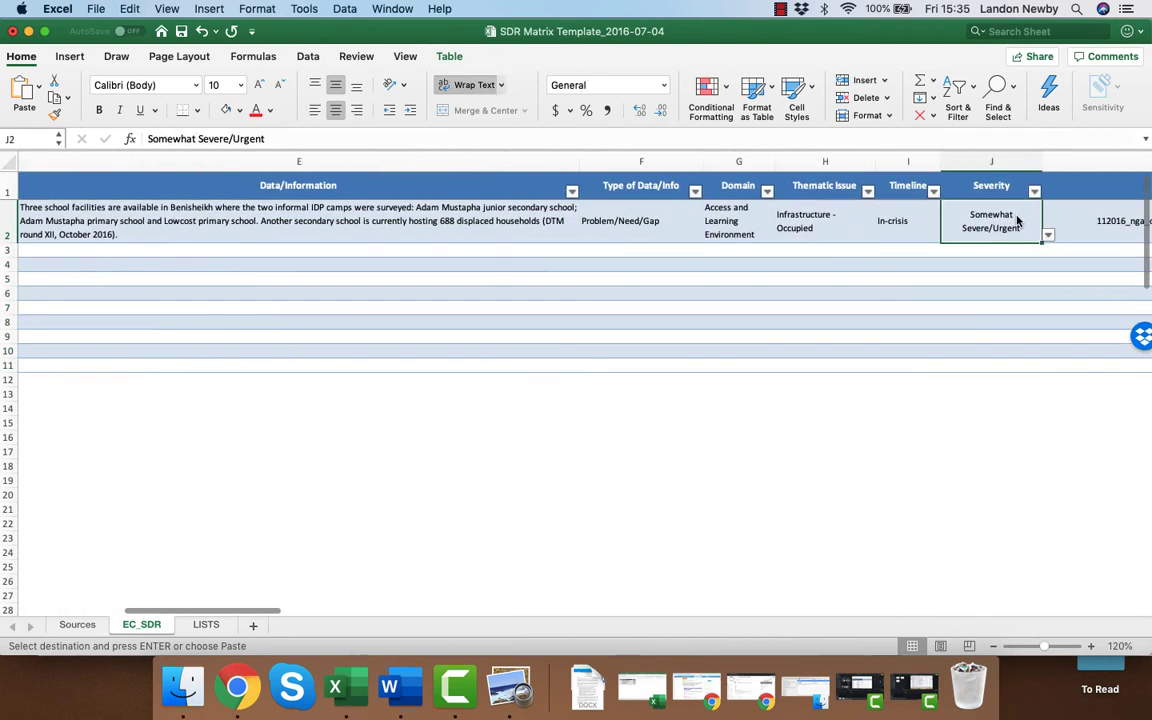
key("Tab")
key("Tab")
key("shift+Tab")
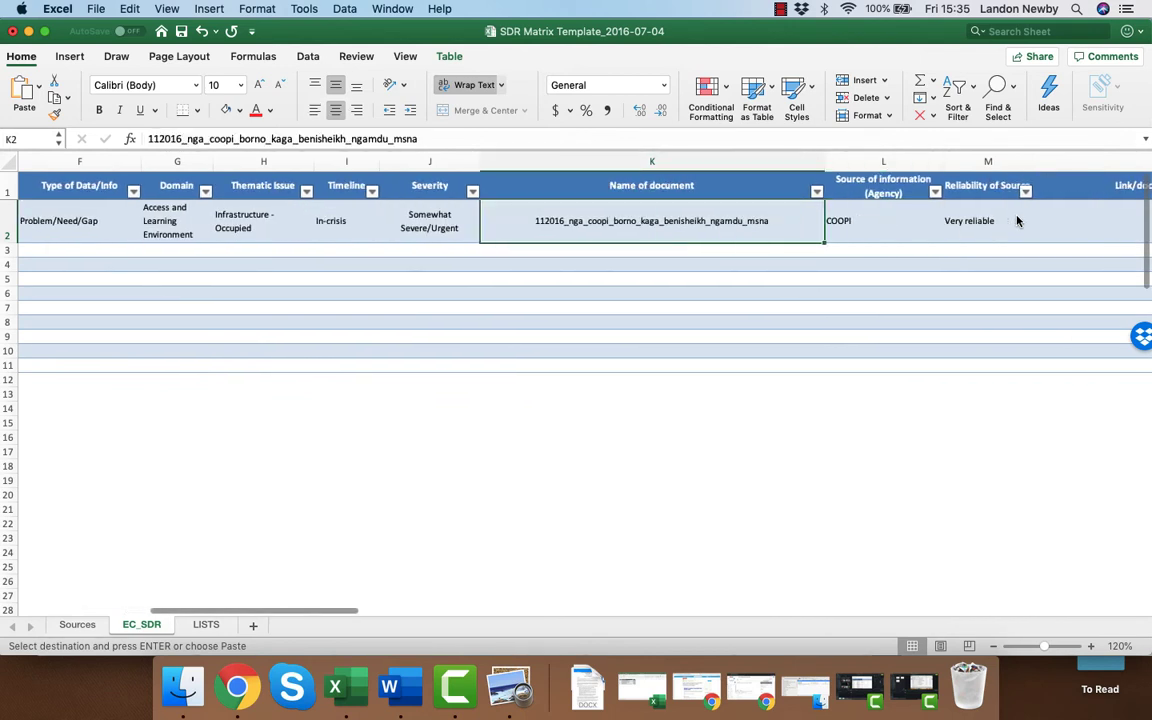
left_click(1017, 221, "shift")
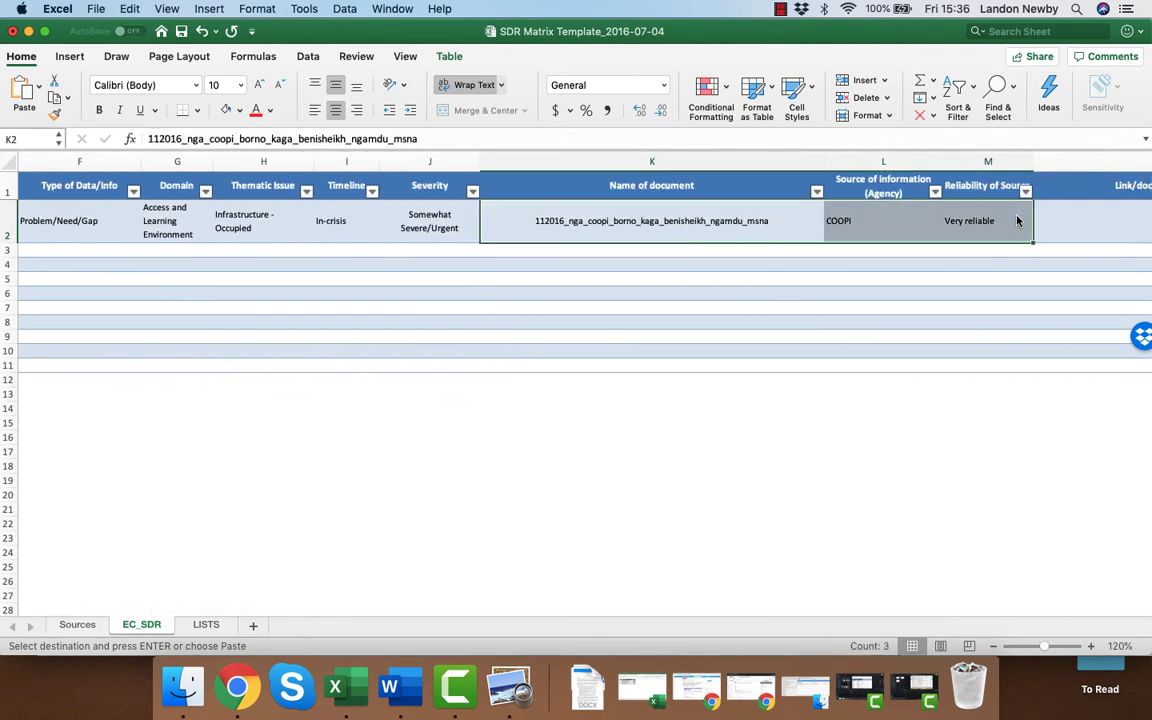
key("shift+Right")
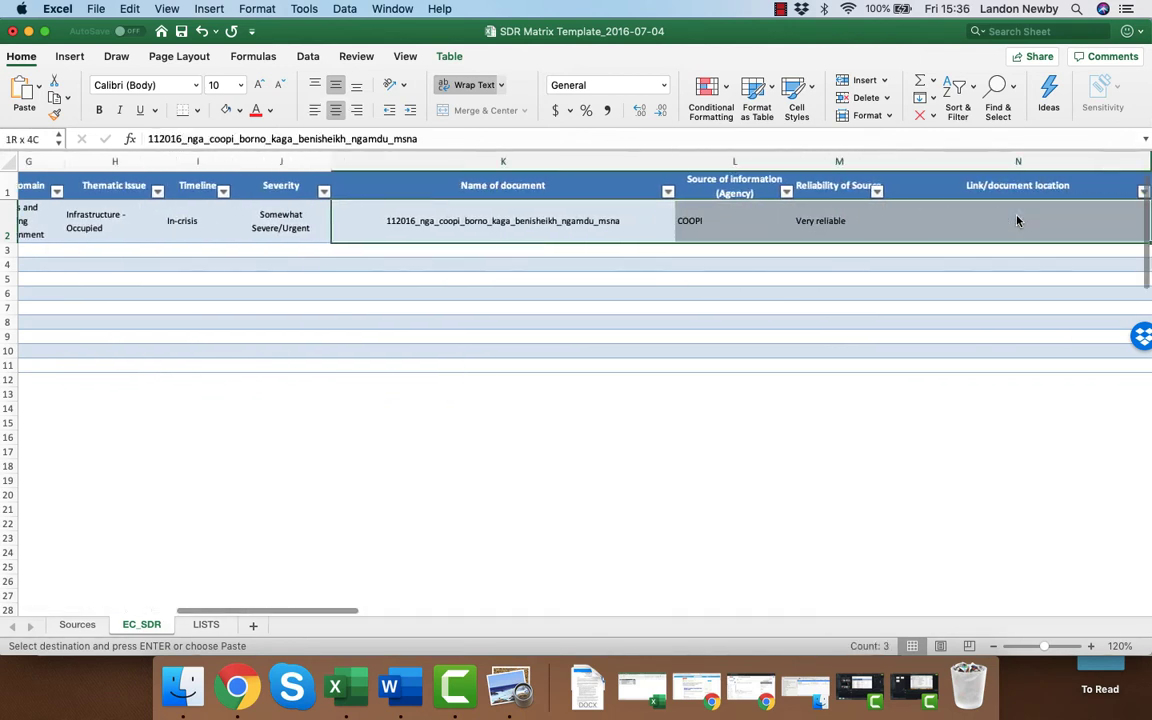
key("super+c")
key("shift+Down")
key("shift+Down")
key("shift+Down")
key("shift+Down")
key("shift+Down")
key("shift+Down")
key("shift+Down")
key("shift+Down")
key("shift+Down")
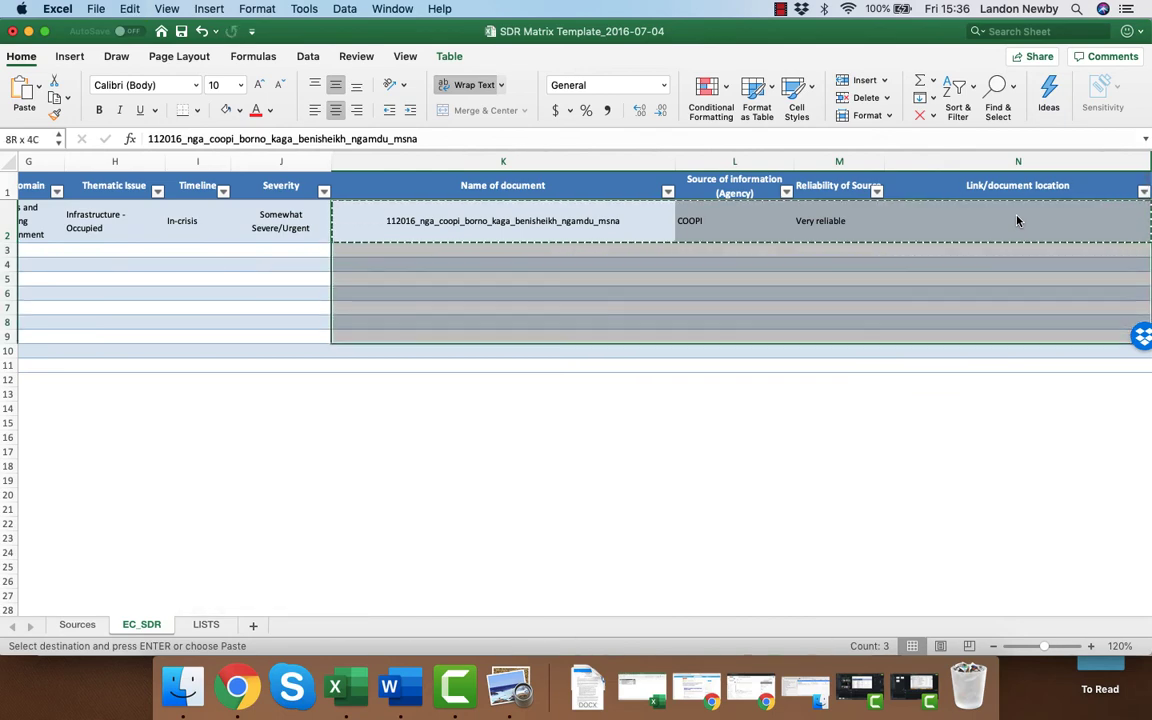
key("super+v")
Select the Data/Information cell of row 3, then switch to Preview and copy the paragraph on children's forced recruitment above the Education section.
key("Left")
key("Left")
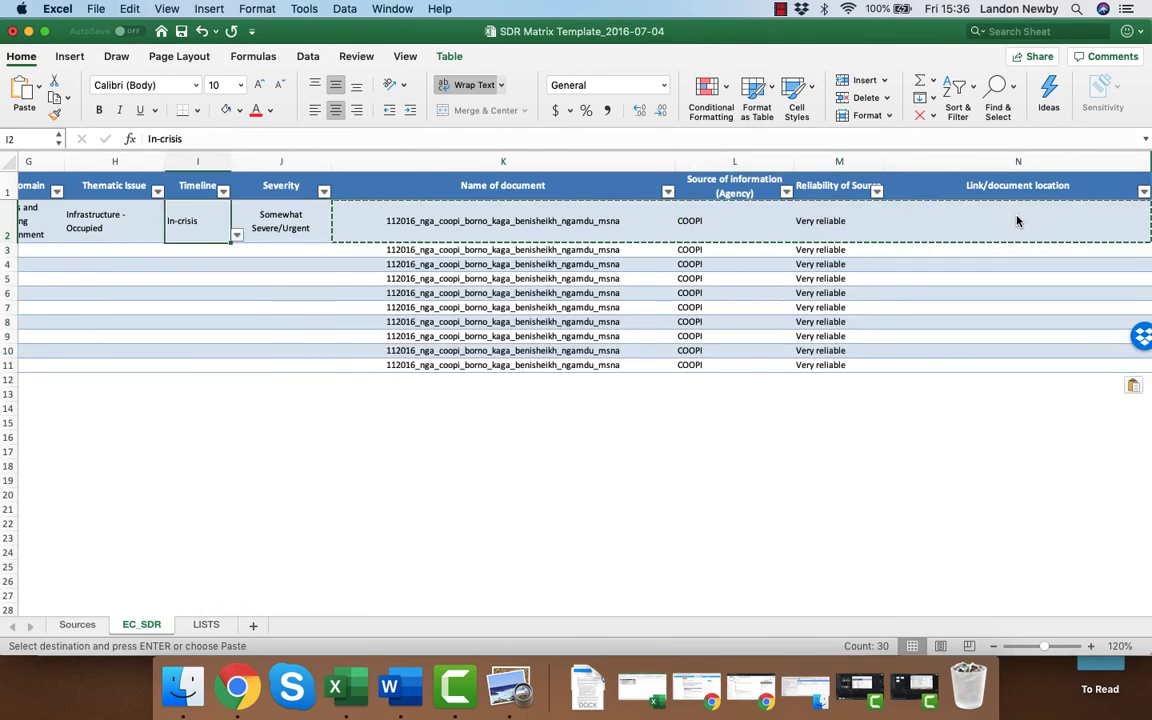
key("Left")
key("Left")
key("Left")
key("Left")
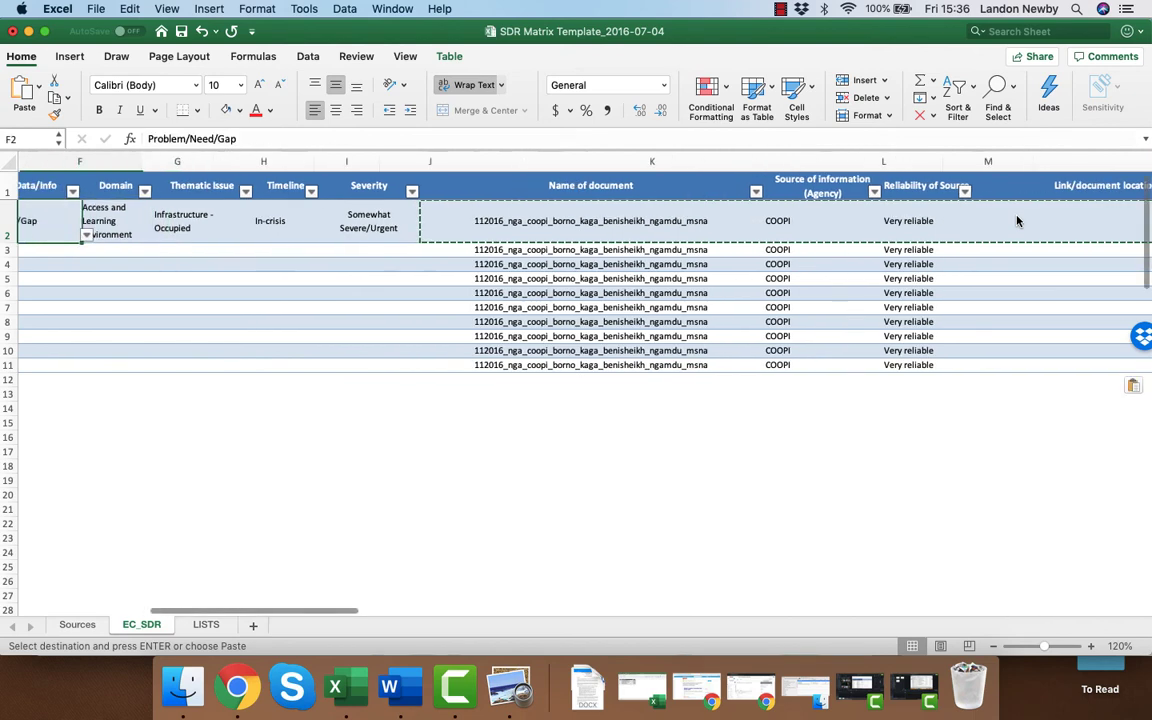
key("Right")
key("Right")
key("Right")
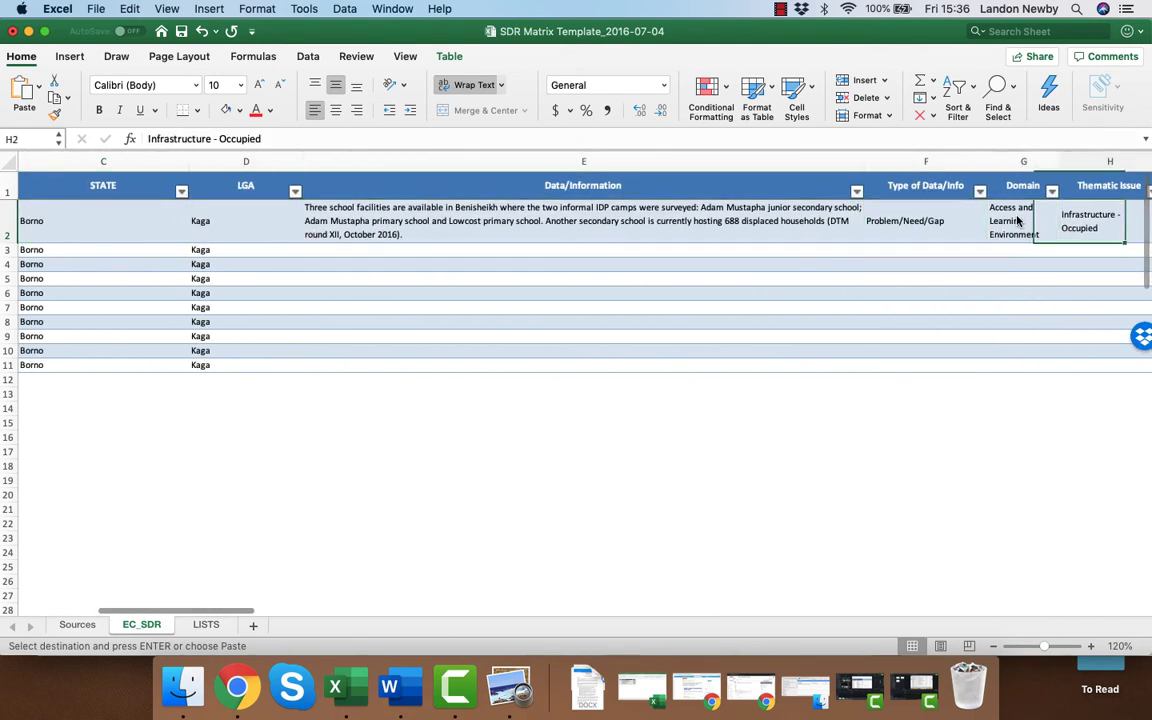
left_click(195, 250)
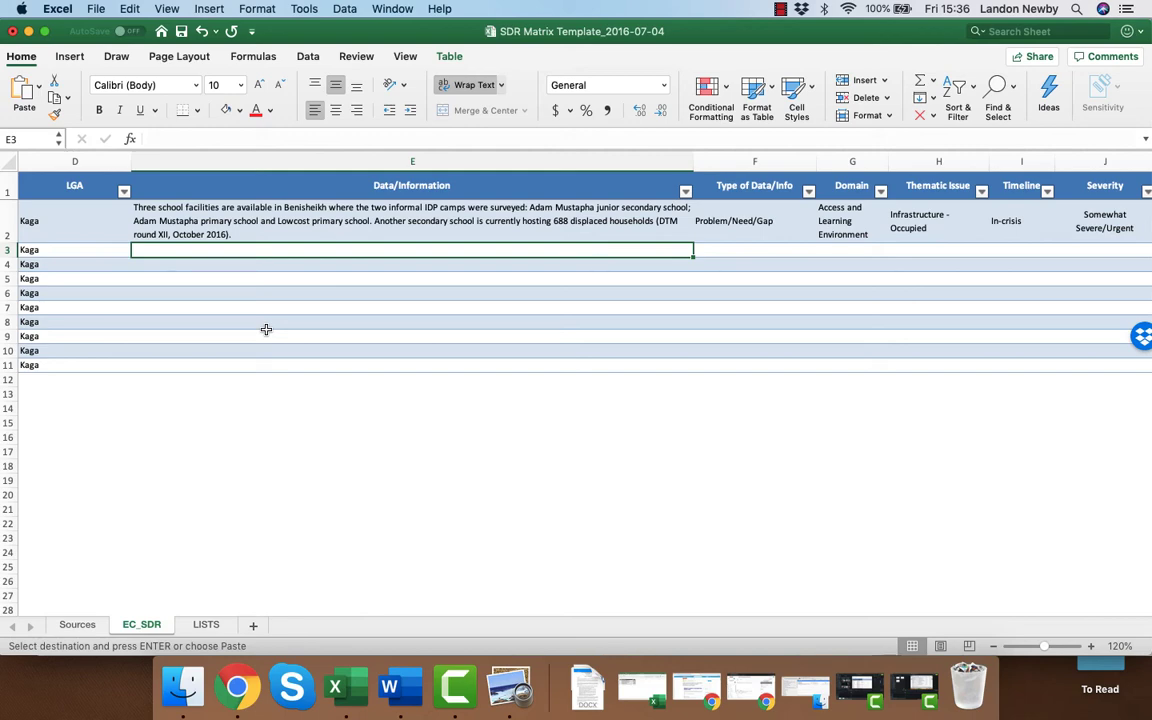
key("super+Tab")
key("super+Tab")
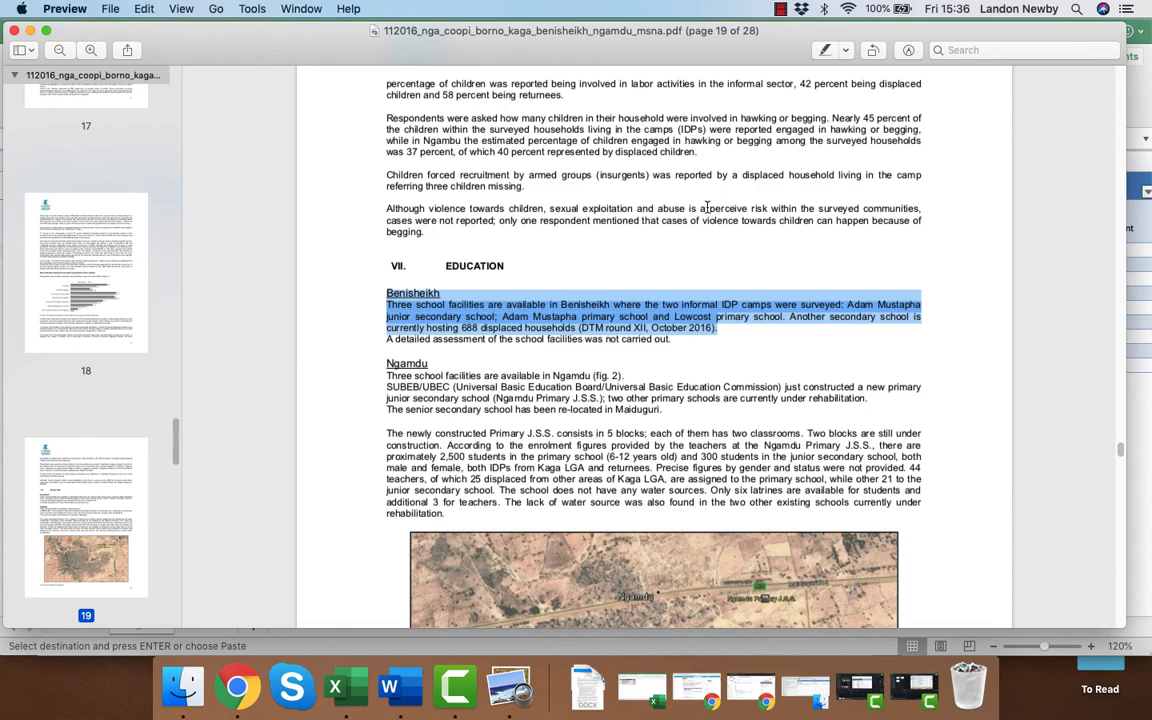
left_click(638, 187)
scroll(545, 240, "up", 1)
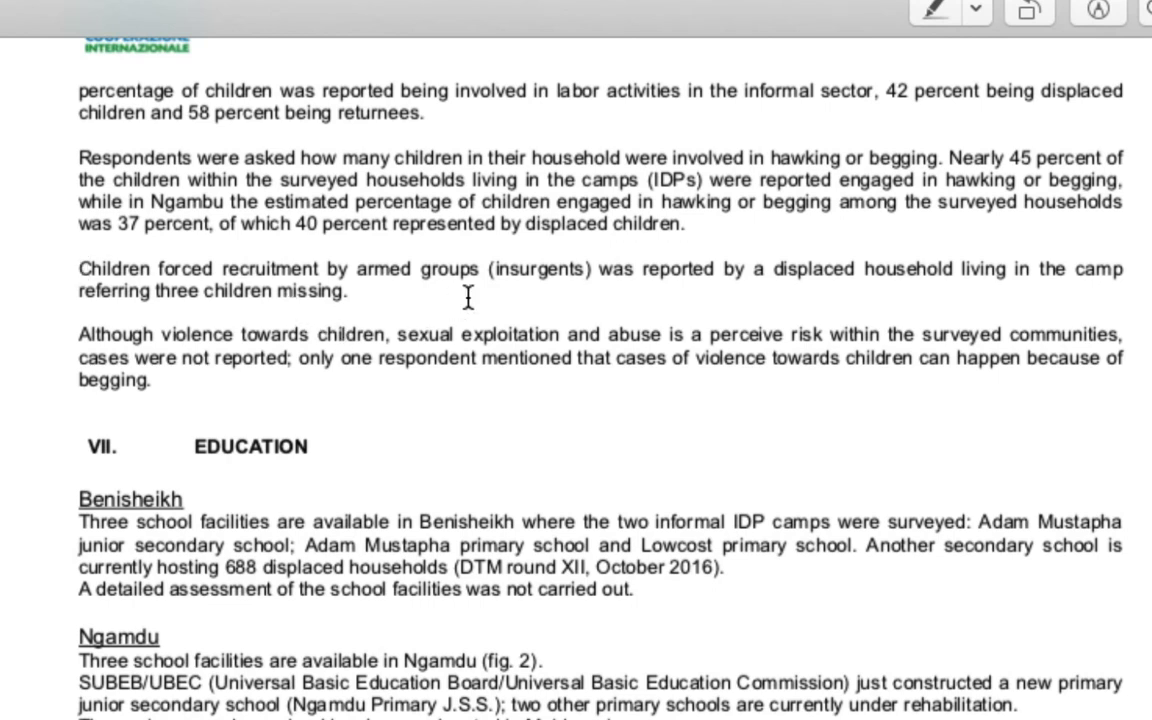
left_click_drag(80, 268, 453, 318)
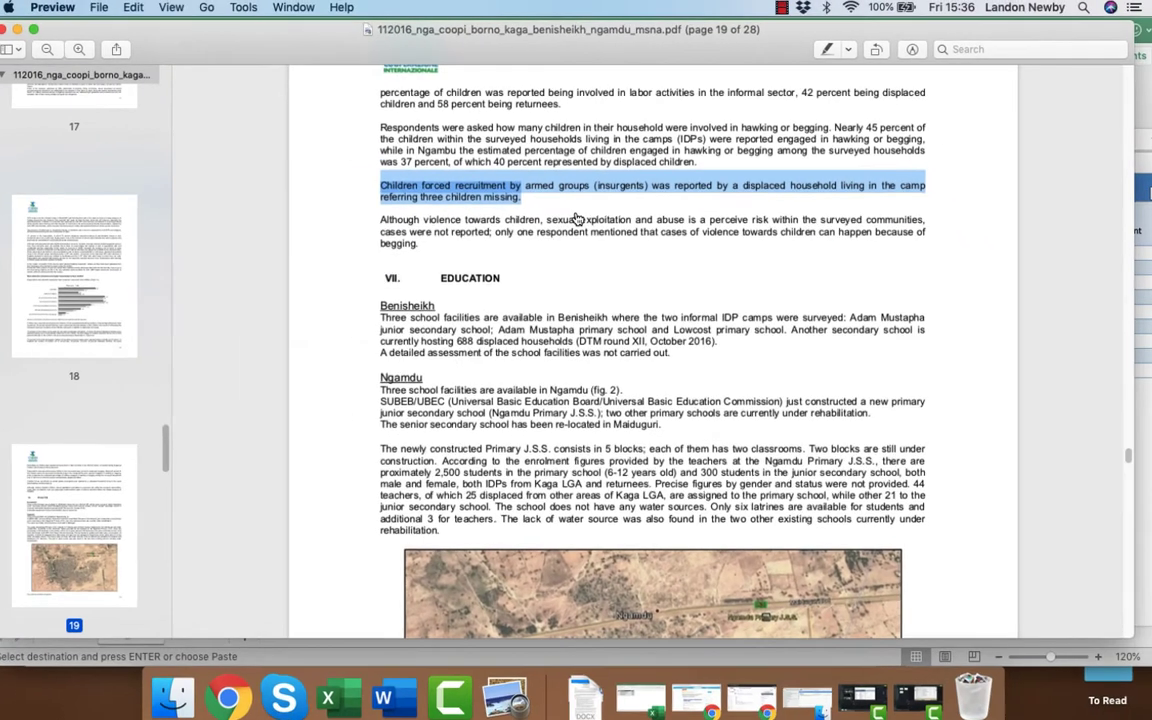
Switch to Excel and paste the forced recruitment paragraph into the Data/Information cell of row 3.
key("super+Tab")
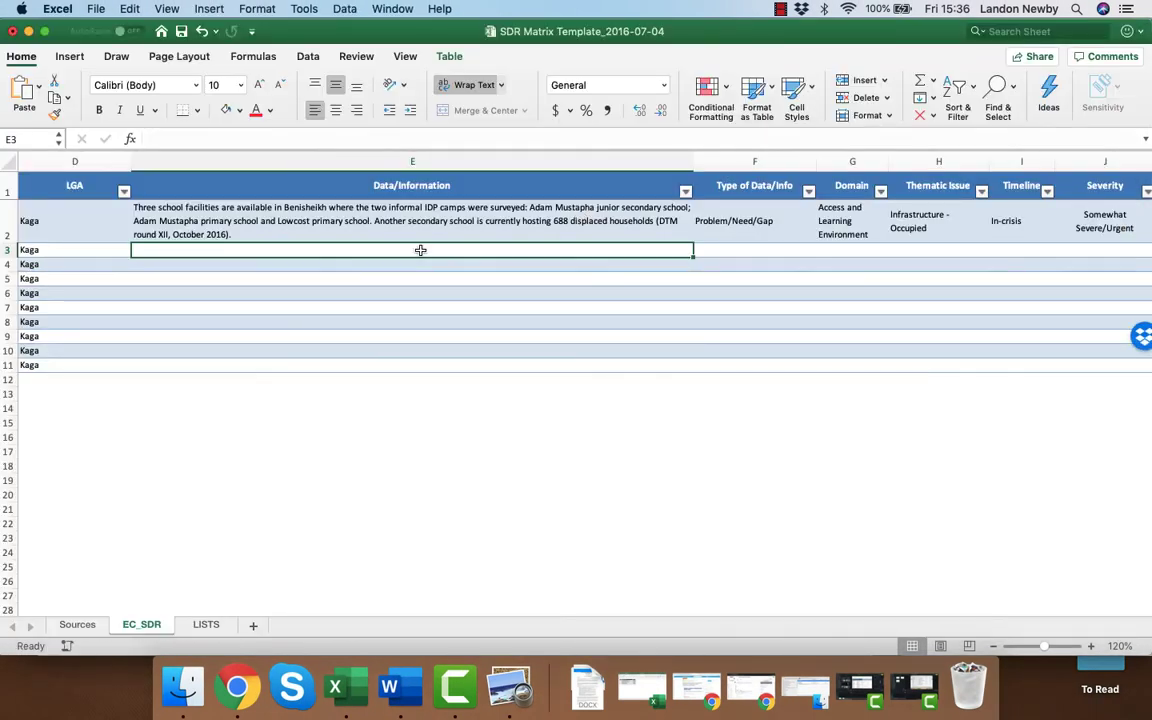
double_click(419, 250)
key("super+v")
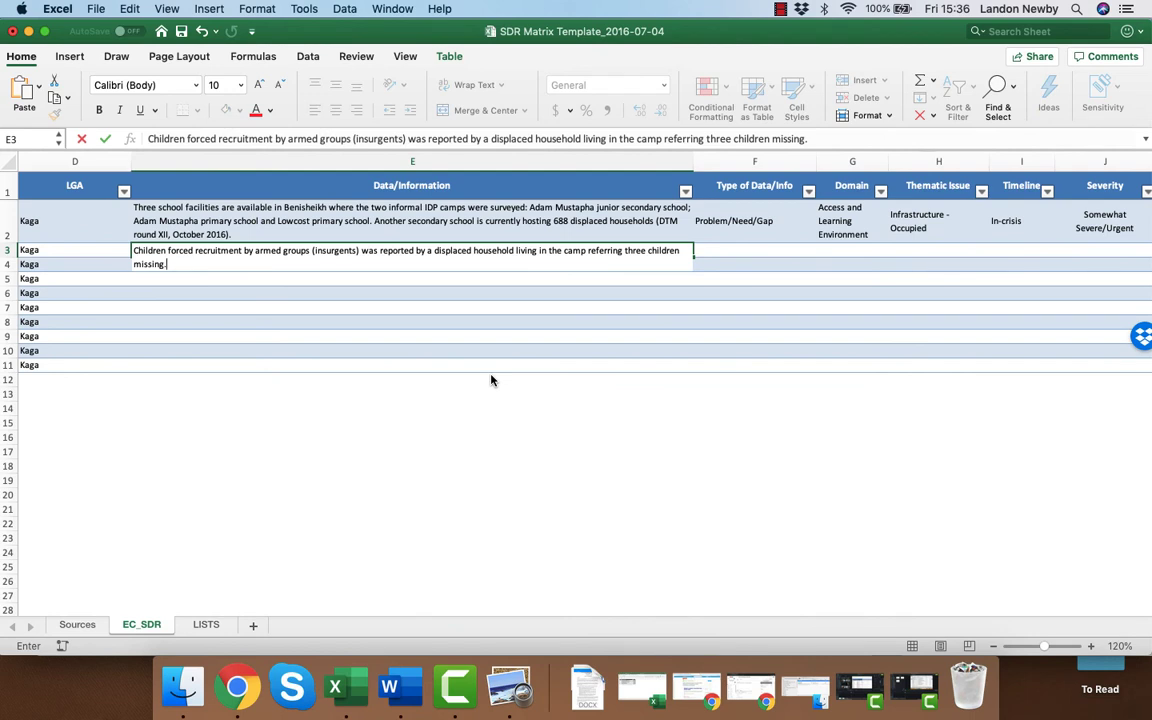
key("Return")
Classify row 3 as Problem/Need/Gap with the Domain Access and Learning Environment.
key("Up")
key("Right")
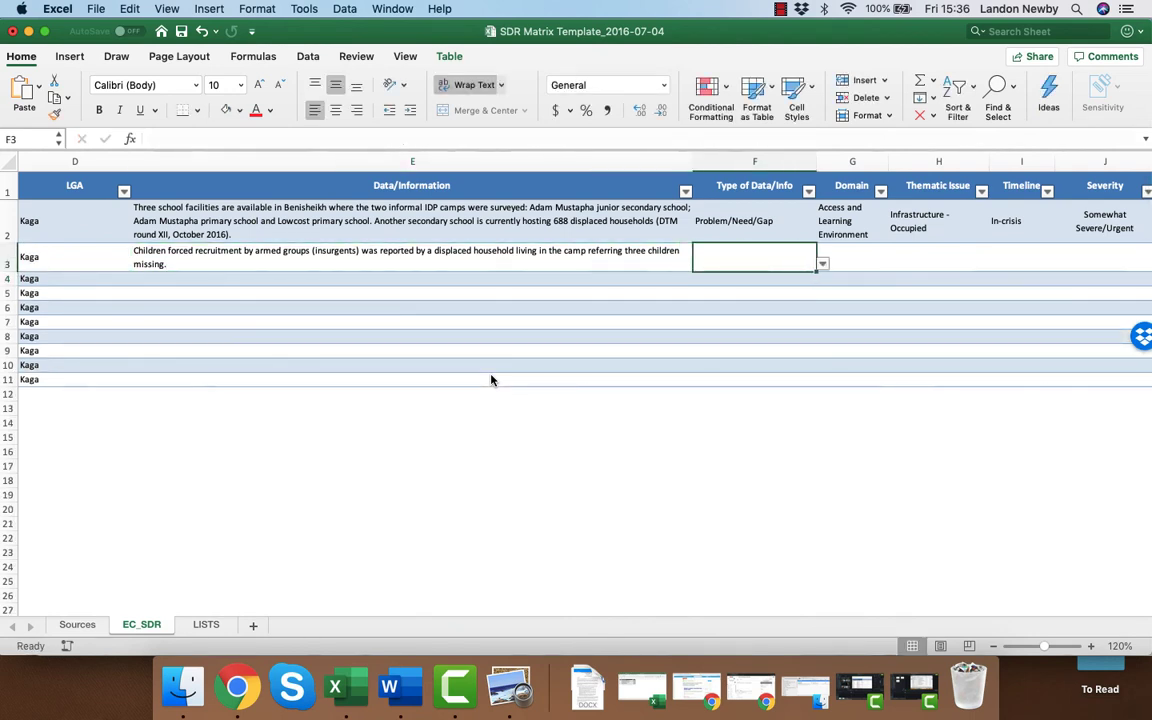
left_click(822, 264)
key("Down")
key("Down")
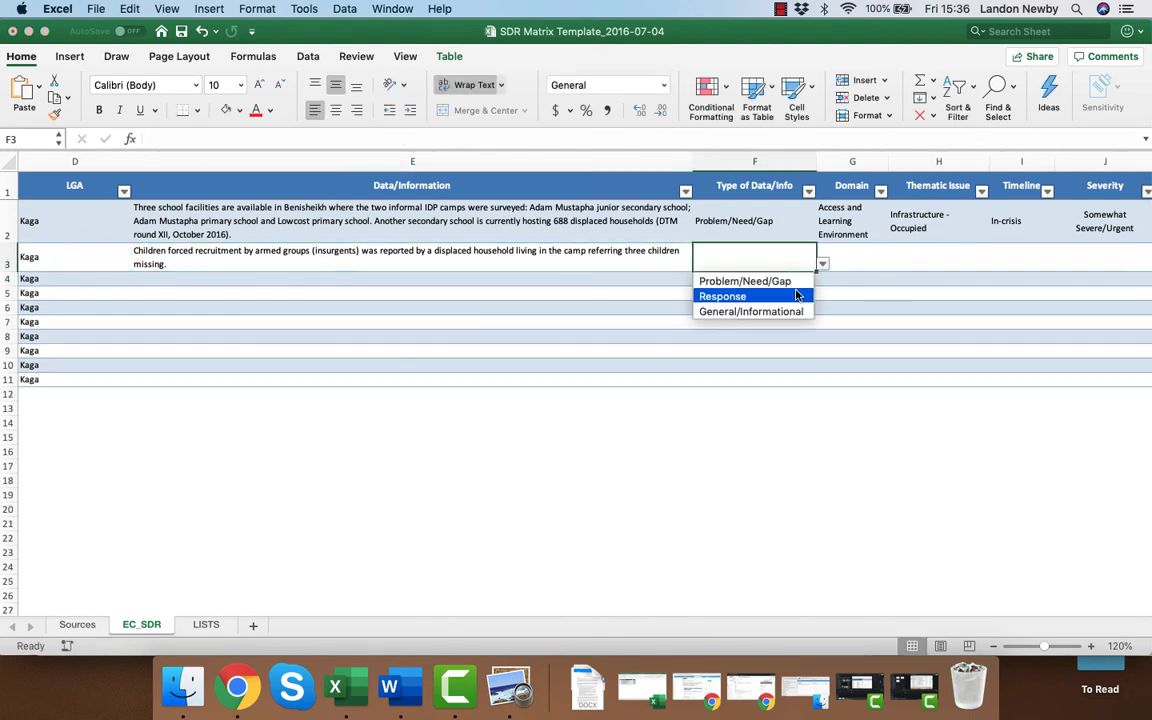
key("Up")
key("Return")
left_click(854, 257)
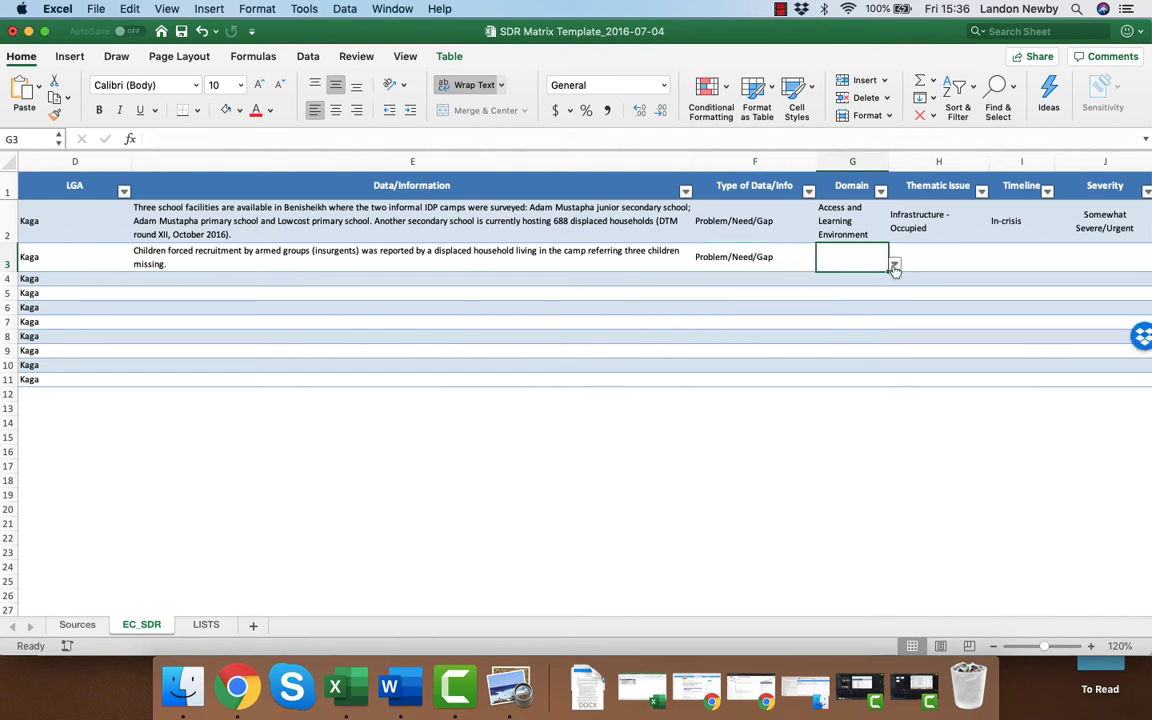
left_click(894, 264)
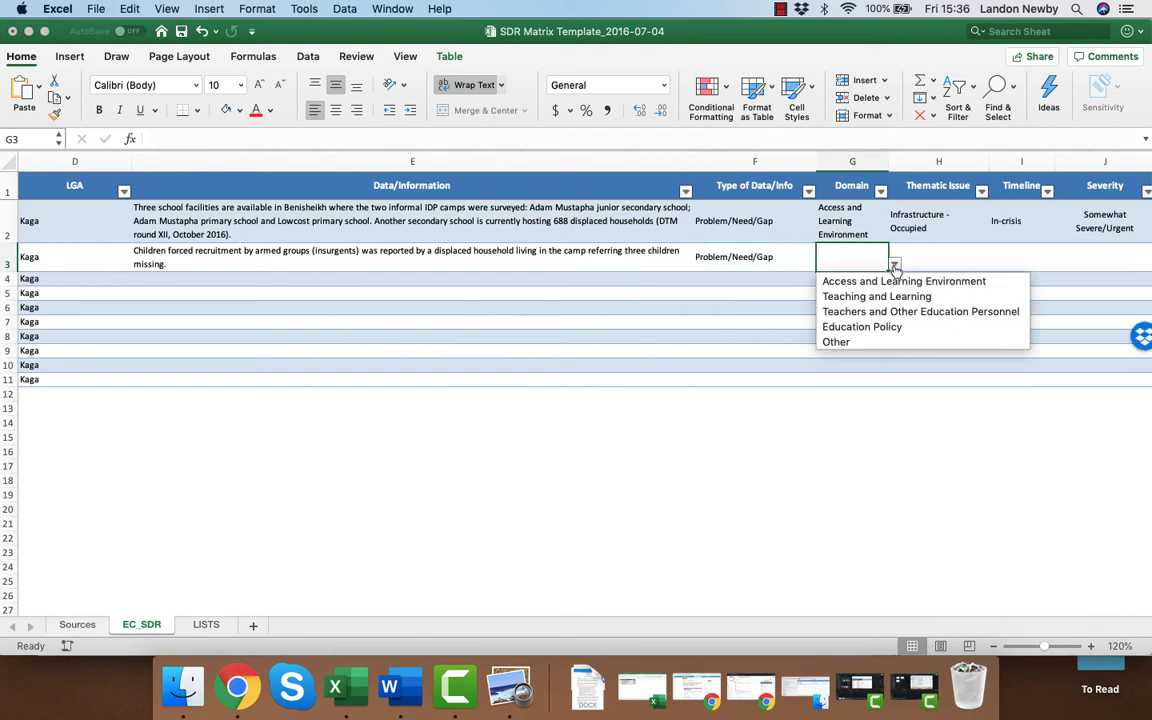
left_click(961, 282)
Set the Thematic Issue of row 3 to Recruitment.
left_click(957, 258)
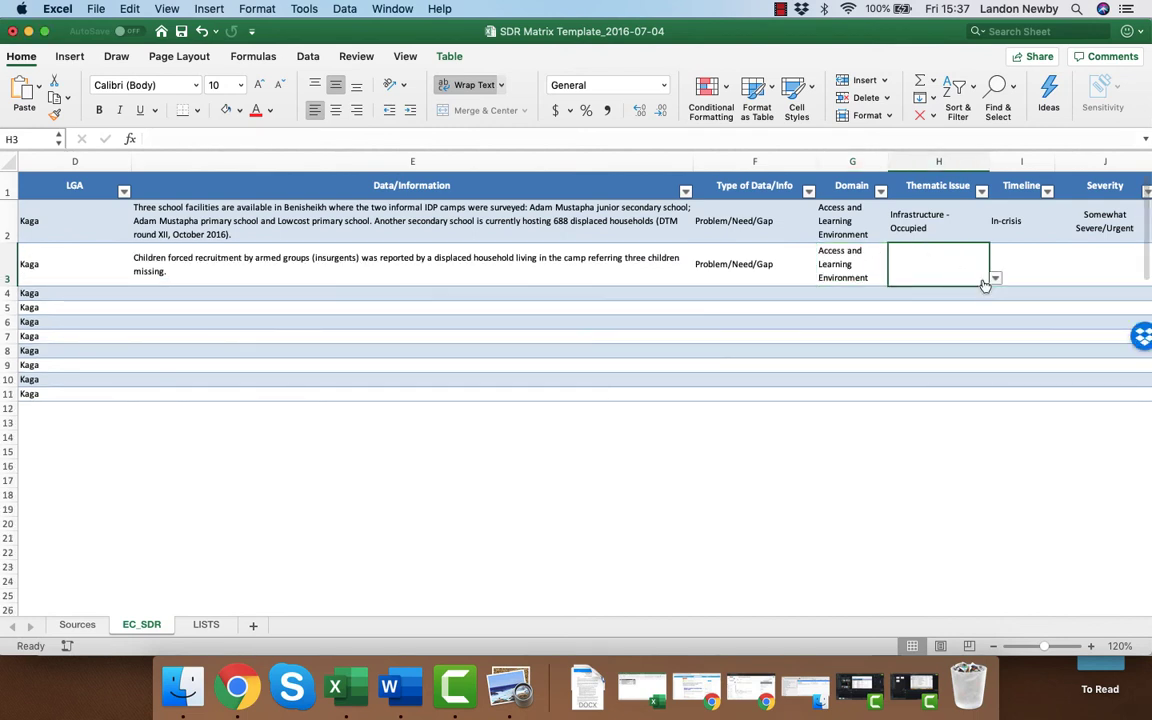
left_click(996, 279)
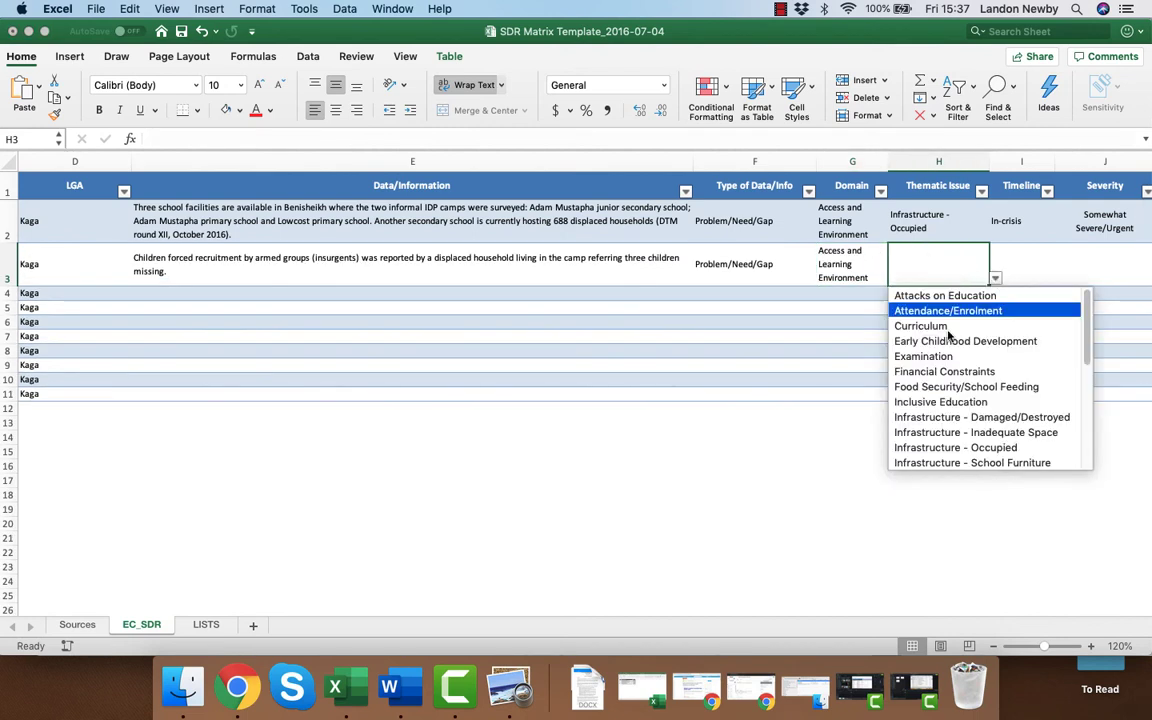
scroll(968, 395, "down", 1)
scroll(968, 396, "down", 3)
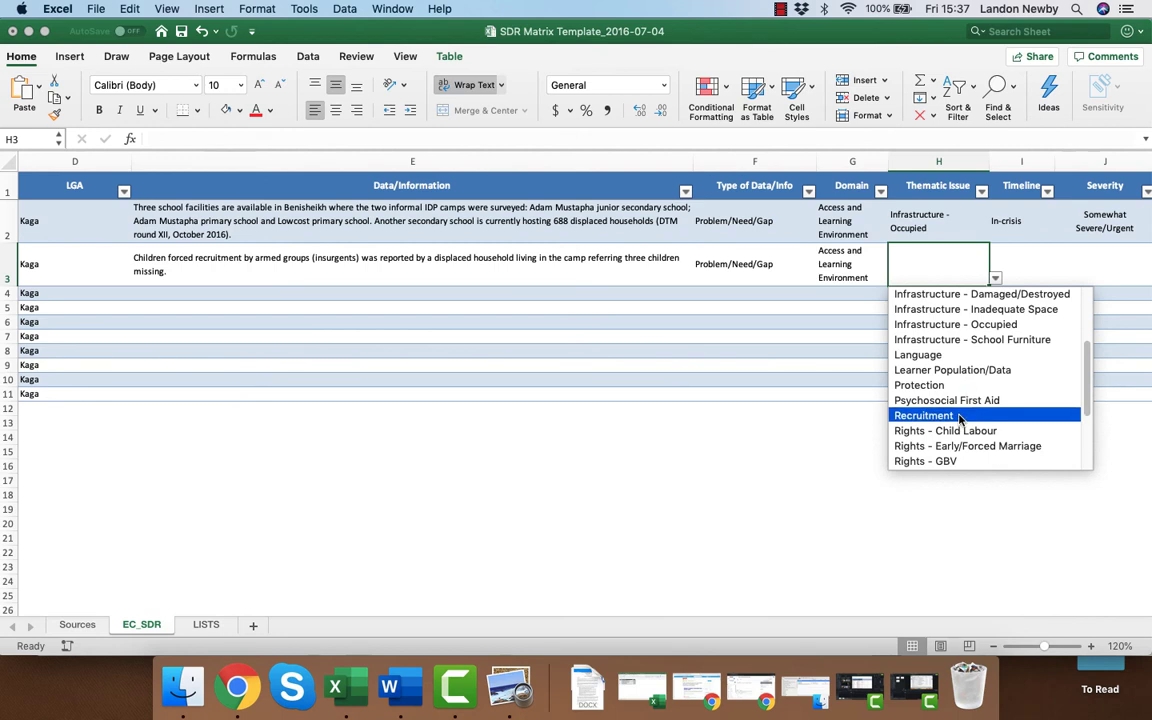
left_click(961, 408)
Set the Timeline of row 3 to In-crisis and its Severity to Severe/Urgent.
left_click(1040, 268)
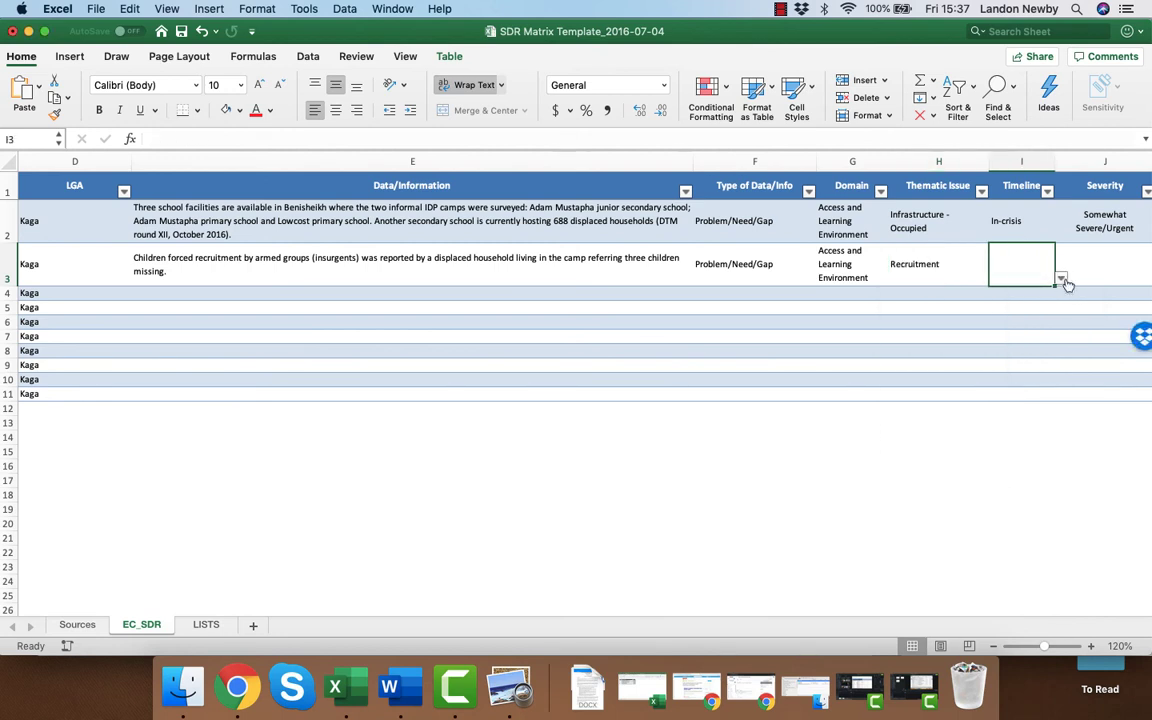
left_click(1060, 279)
left_click(1046, 311)
key("Tab")
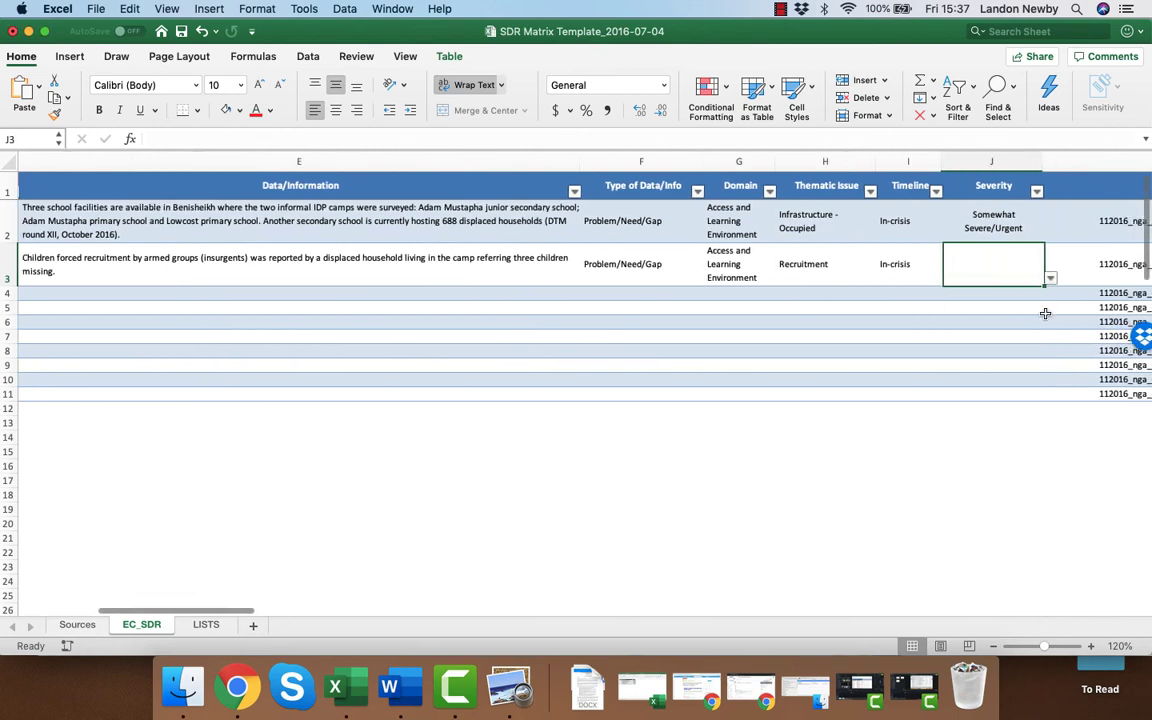
left_click(1048, 278)
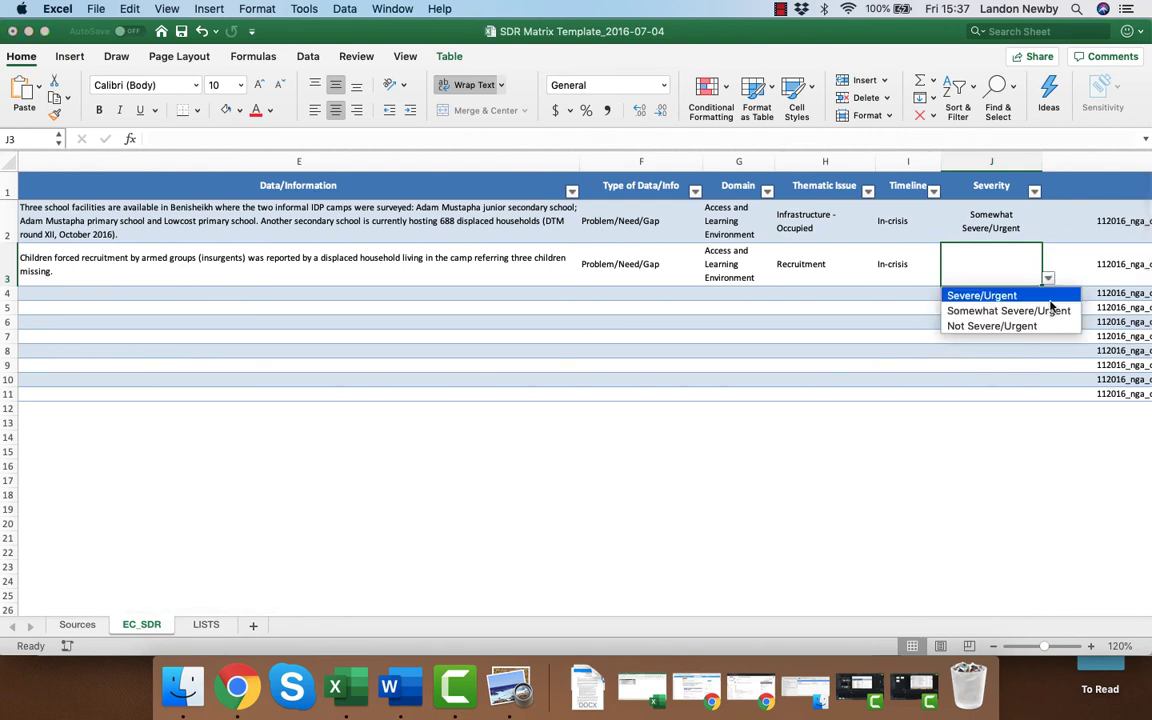
left_click(1052, 311)
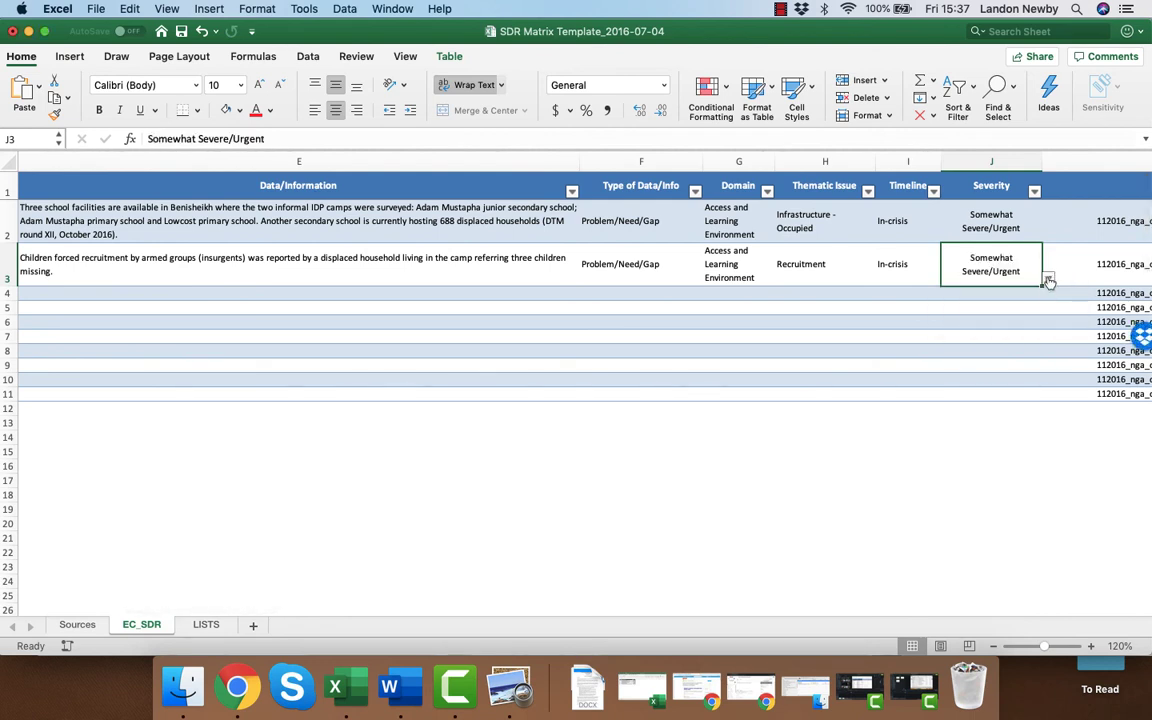
left_click(1047, 278)
left_click(1043, 296)
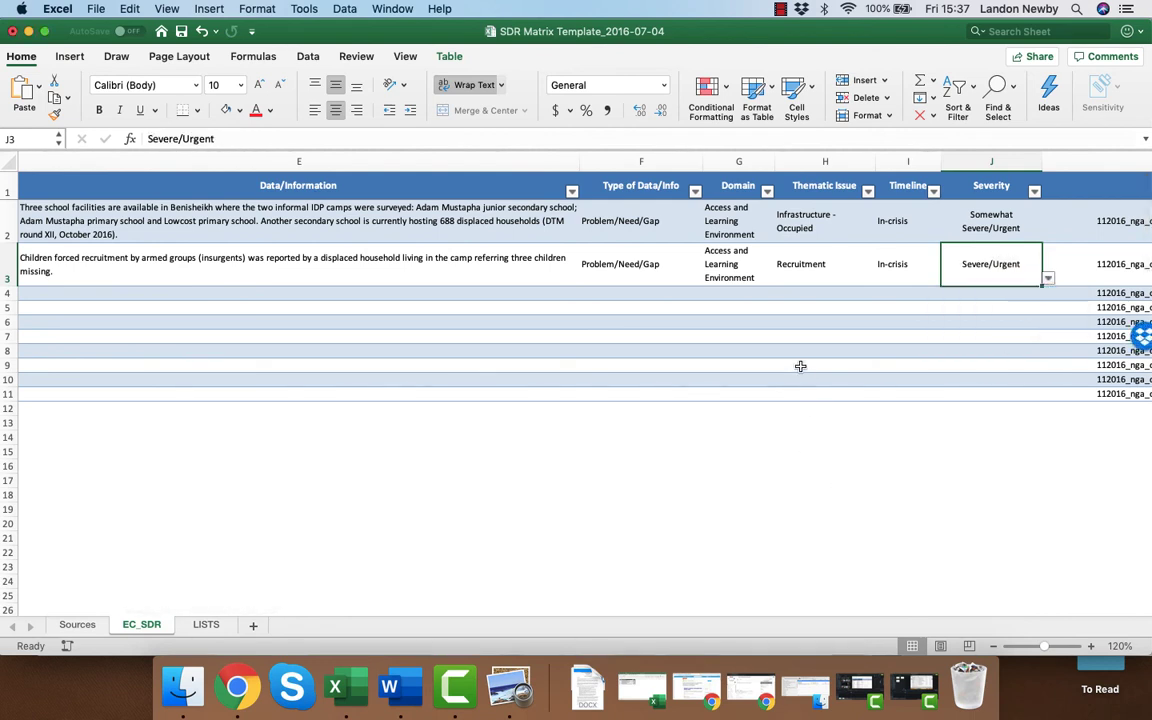
key("Left")
key("Left")
key("Left")
key("Left")
key("Left")
key("Left")
key("Left")
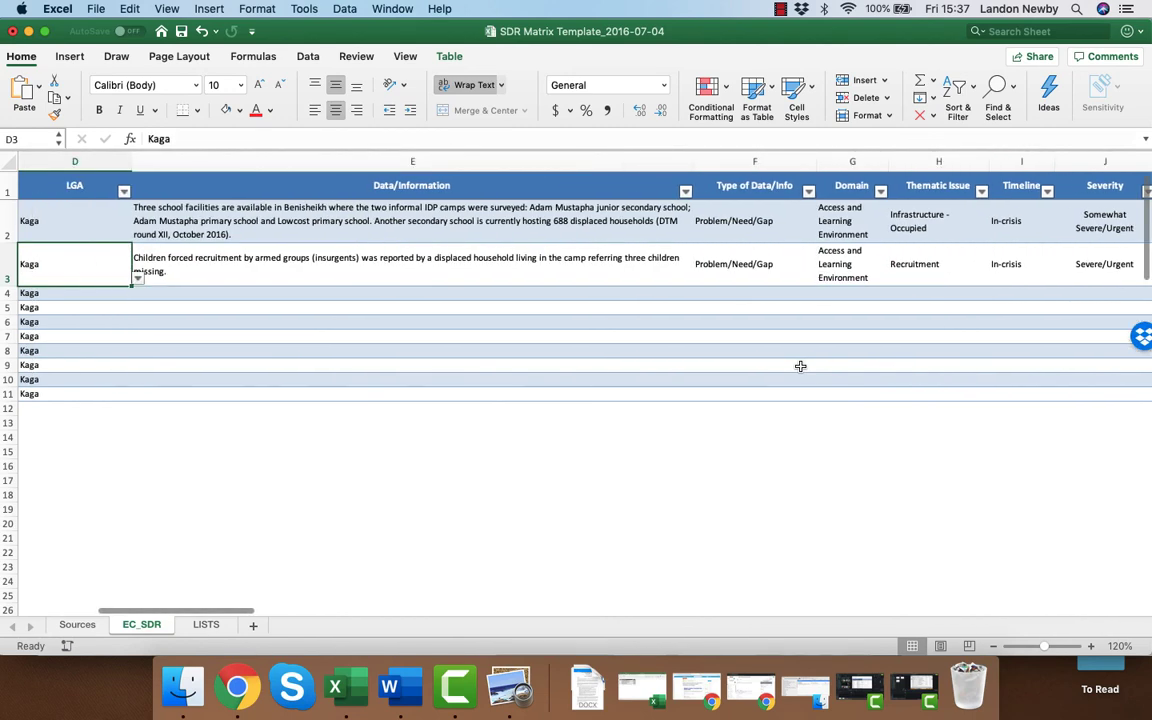
key("Left")
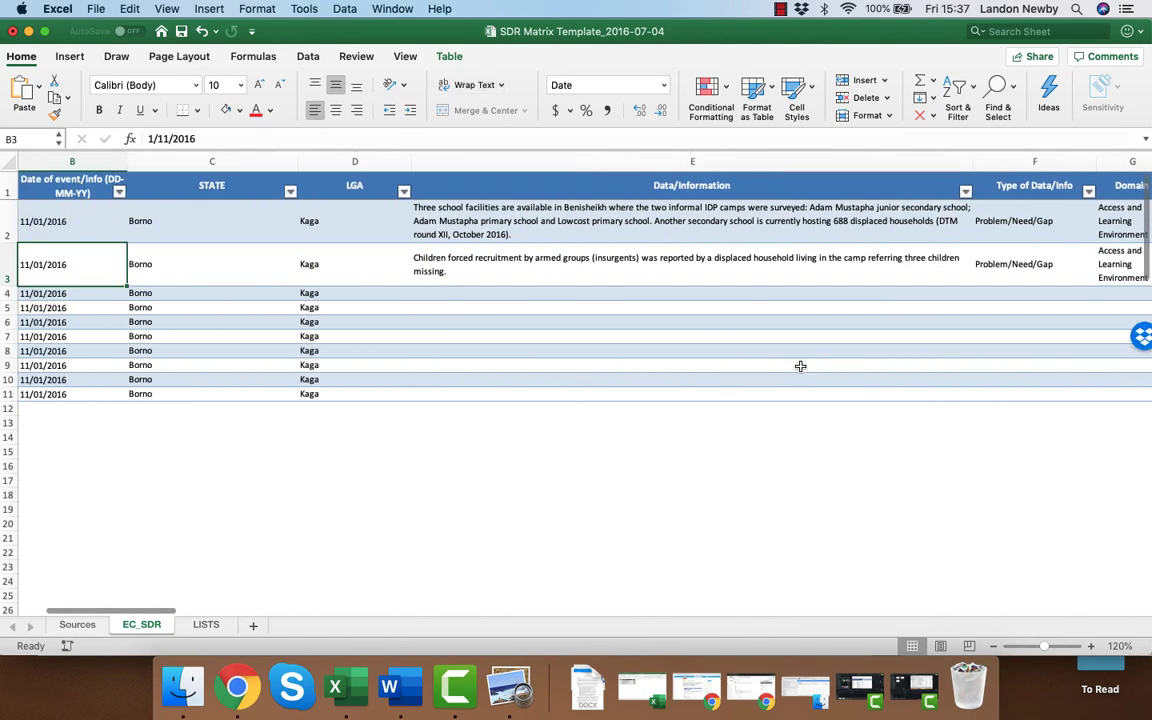